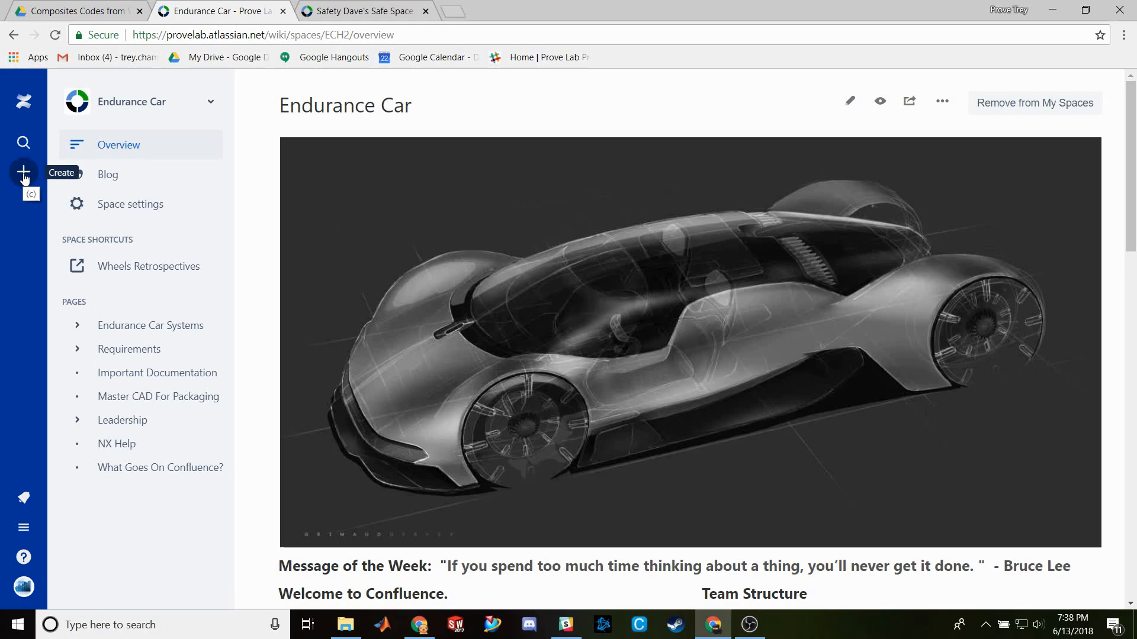
# - Open the Create dialog to list page templates for the Endurance Car space
pyautogui.click(24, 173)
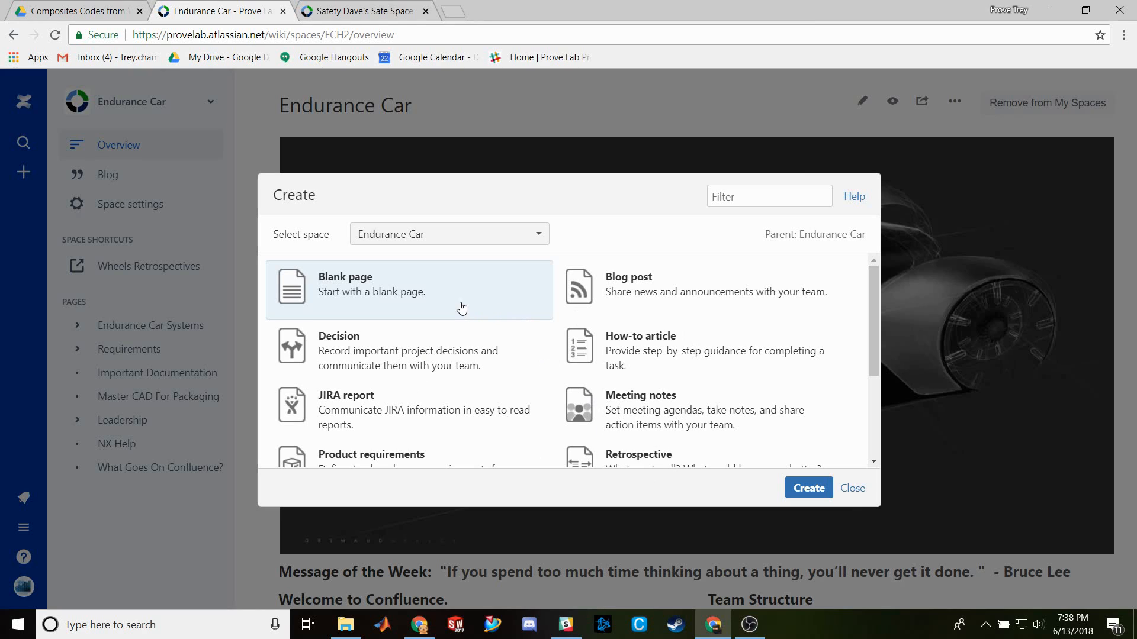
# - Create a blank page titled 'Test Documentation' and move into its body
pyautogui.click(808, 488)
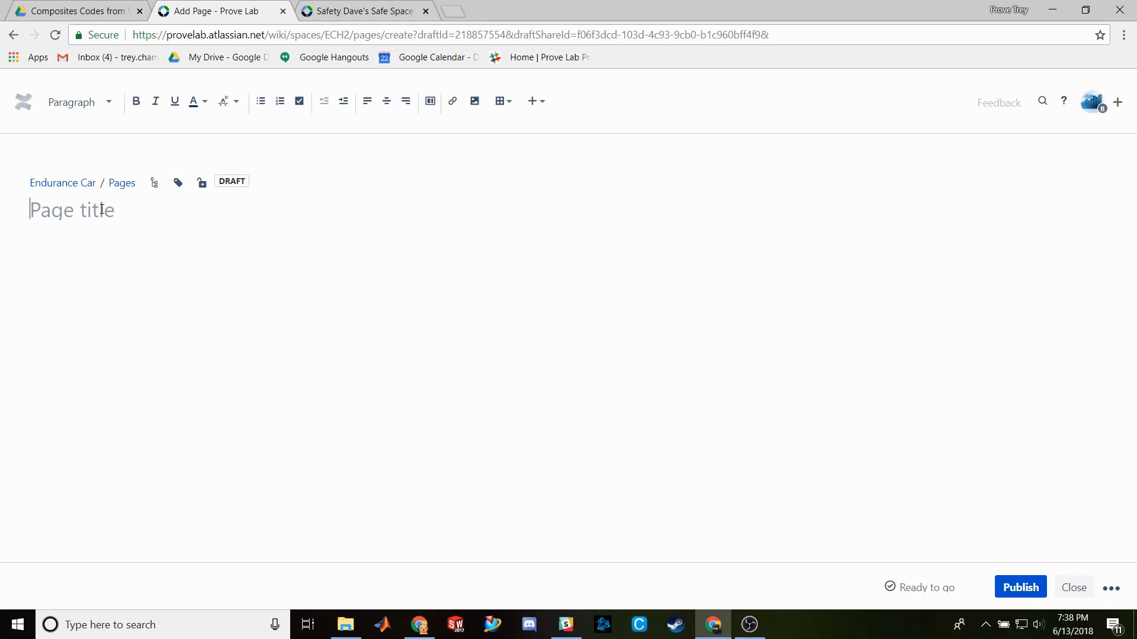
pyautogui.write('Do')
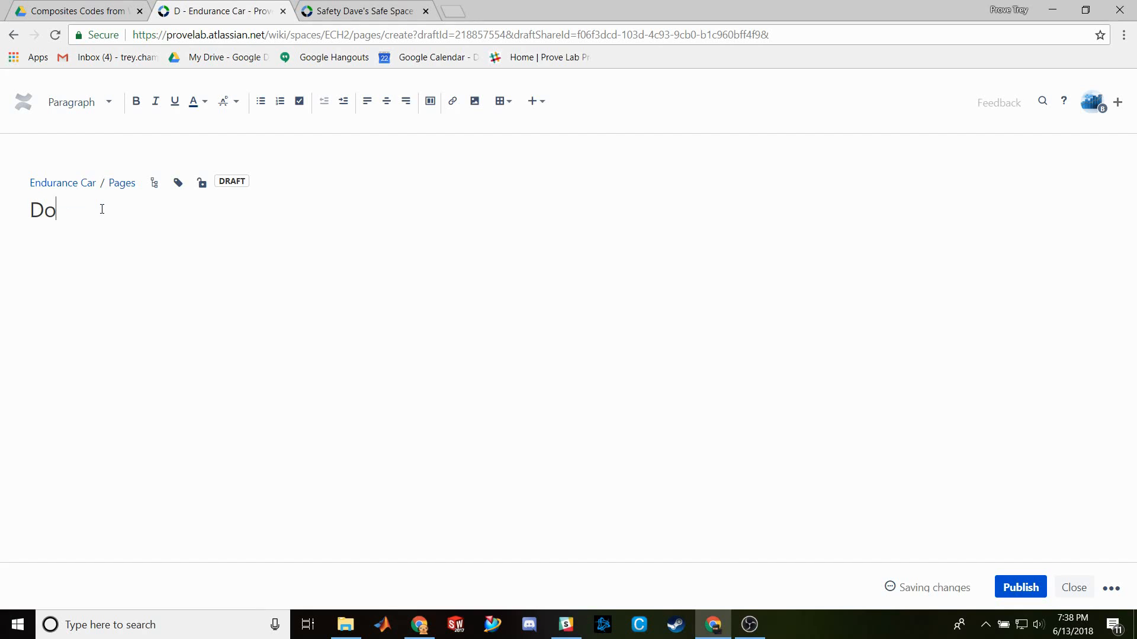
pyautogui.write('cumentation')
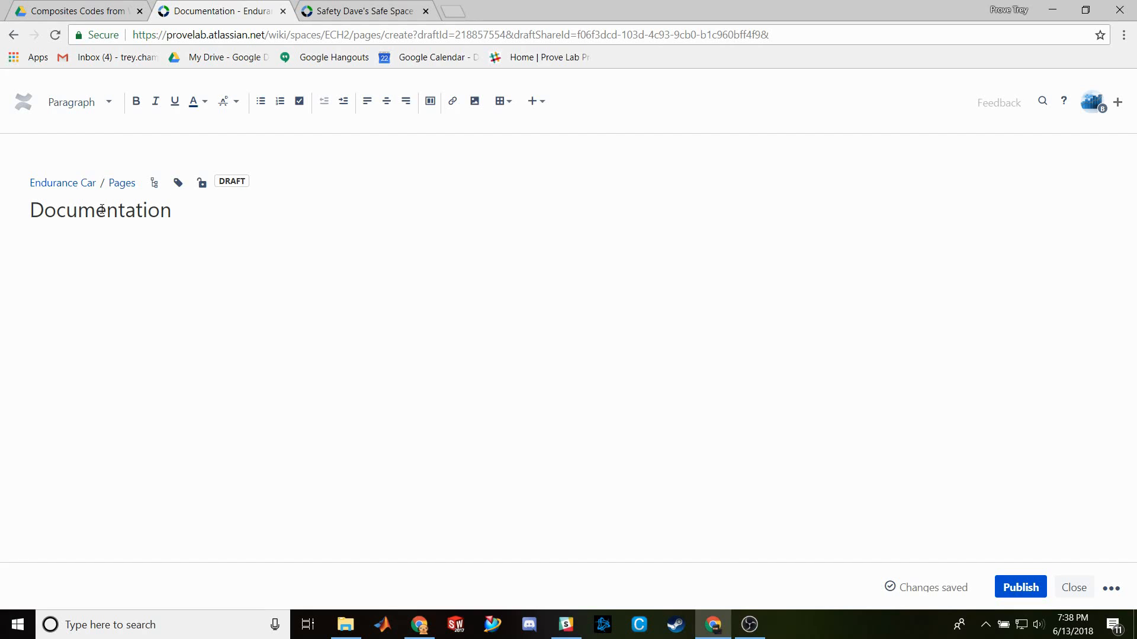
pyautogui.click(31, 211)
pyautogui.write('Test')
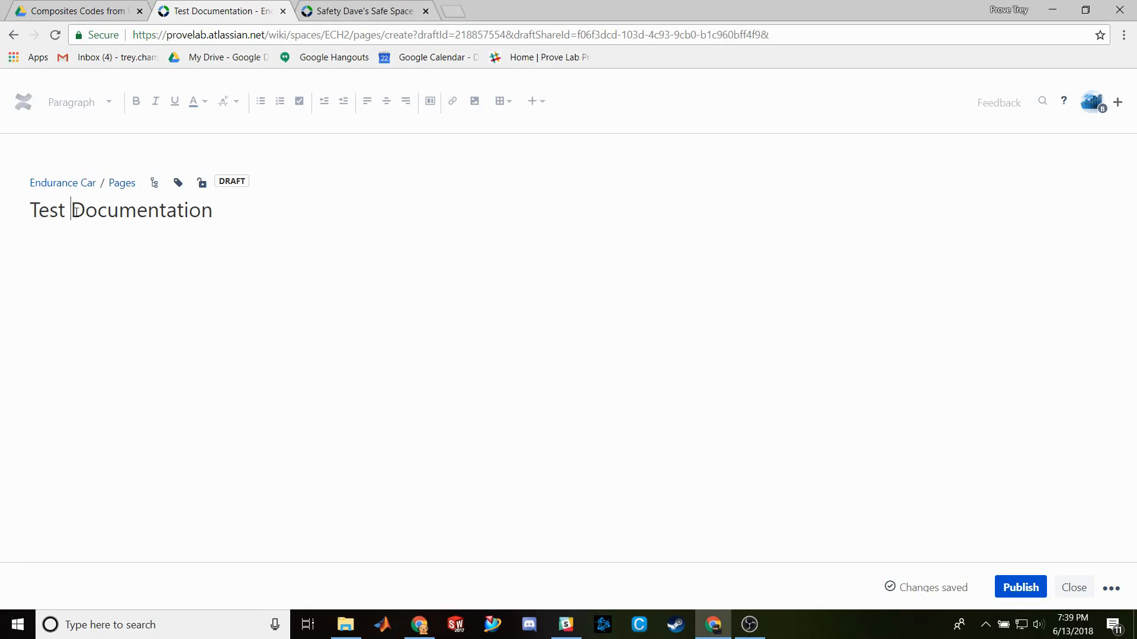
pyautogui.click(230, 211)
pyautogui.press('Return')
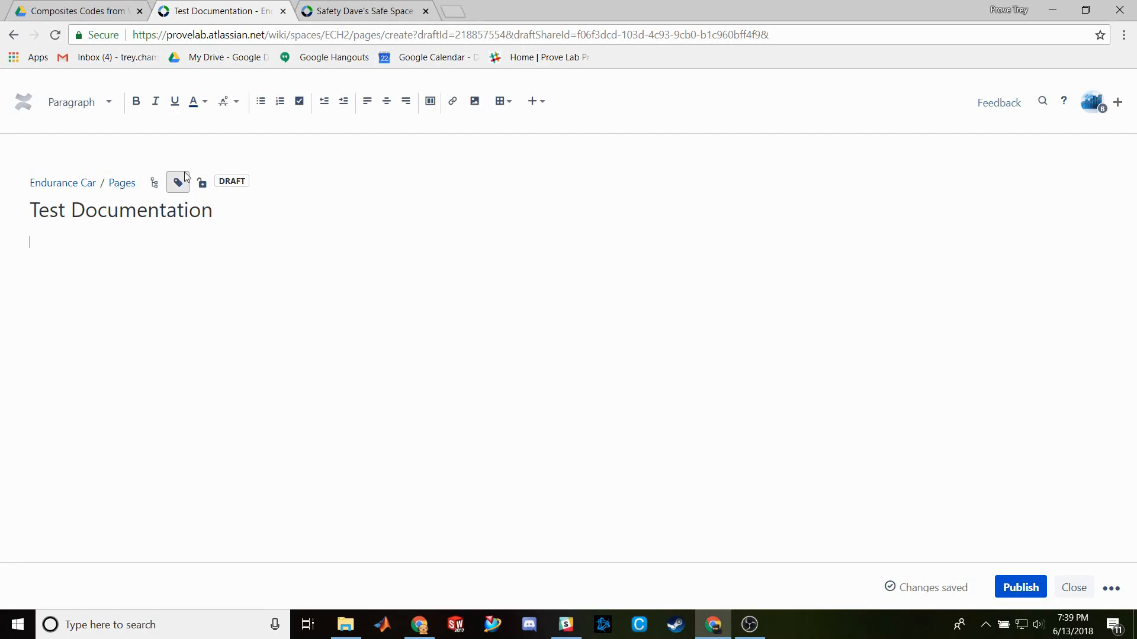
# - Add a single-column section with lines 'Heading' and 'Title', then a two-even-column section below
pyautogui.click(429, 102)
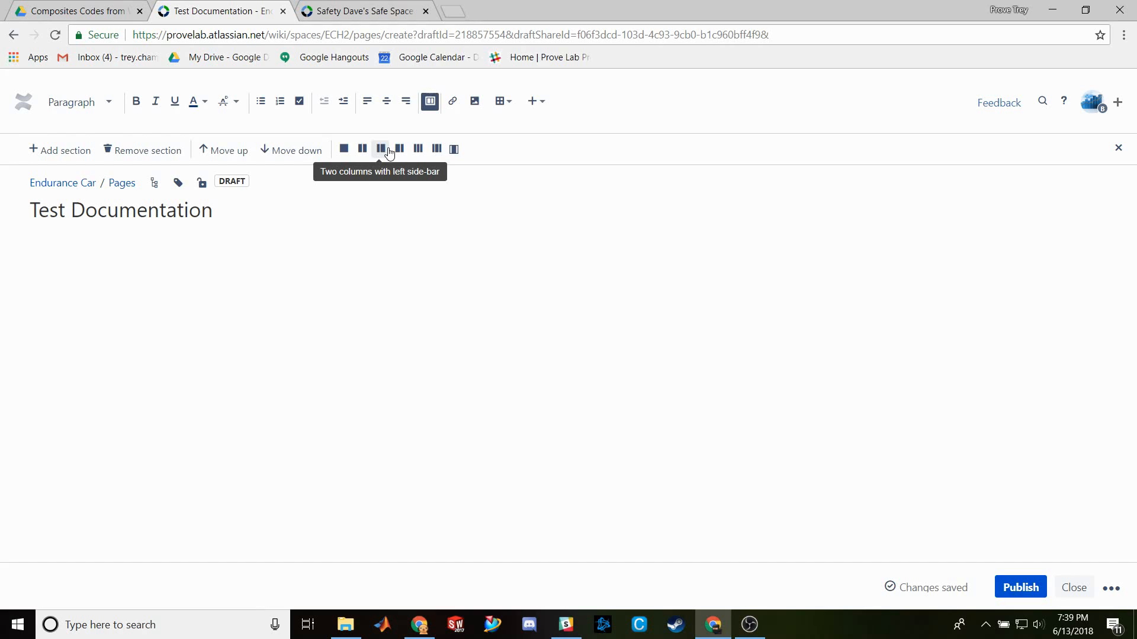
pyautogui.click(346, 151)
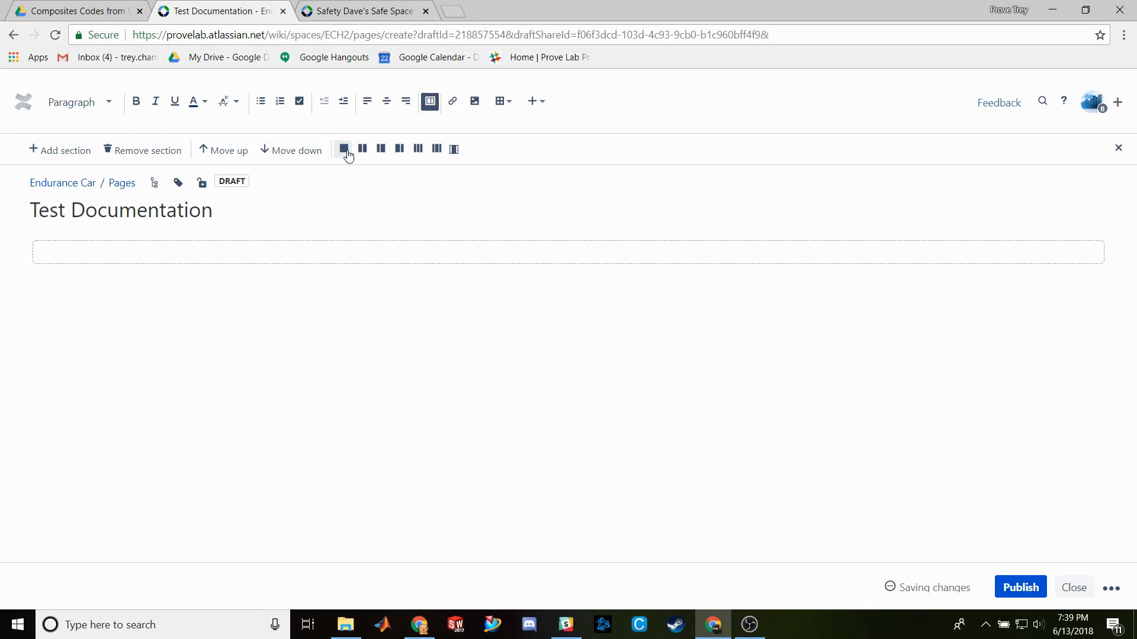
pyautogui.write('Heading')
pyautogui.press('Return')
pyautogui.write('Titles')
pyautogui.press('BackSpace')
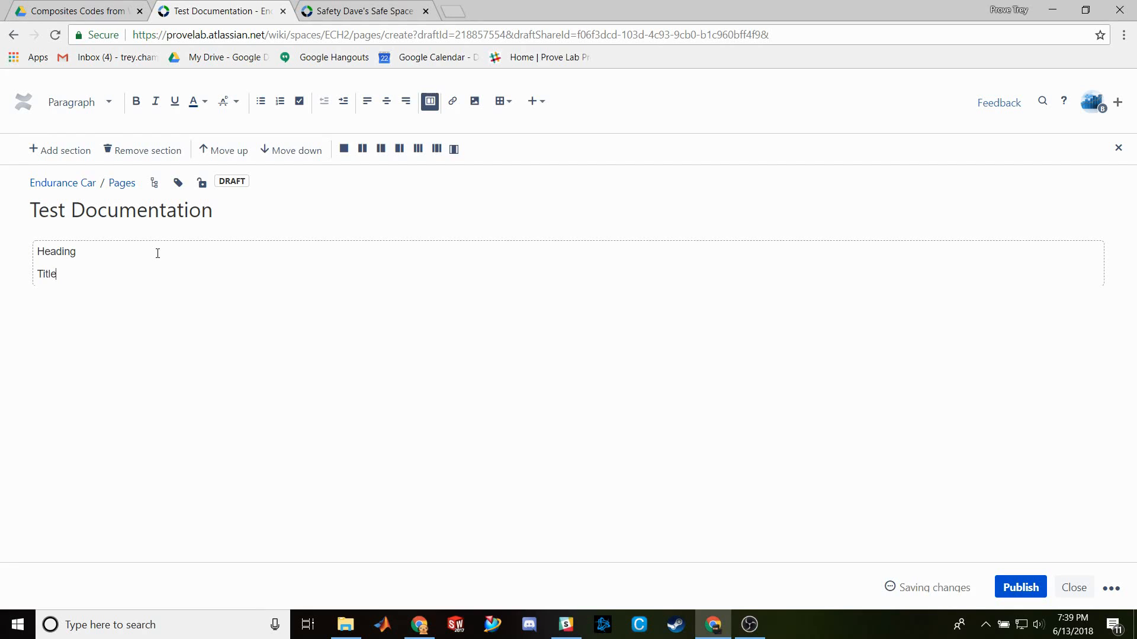
pyautogui.click(65, 151)
pyautogui.click(361, 149)
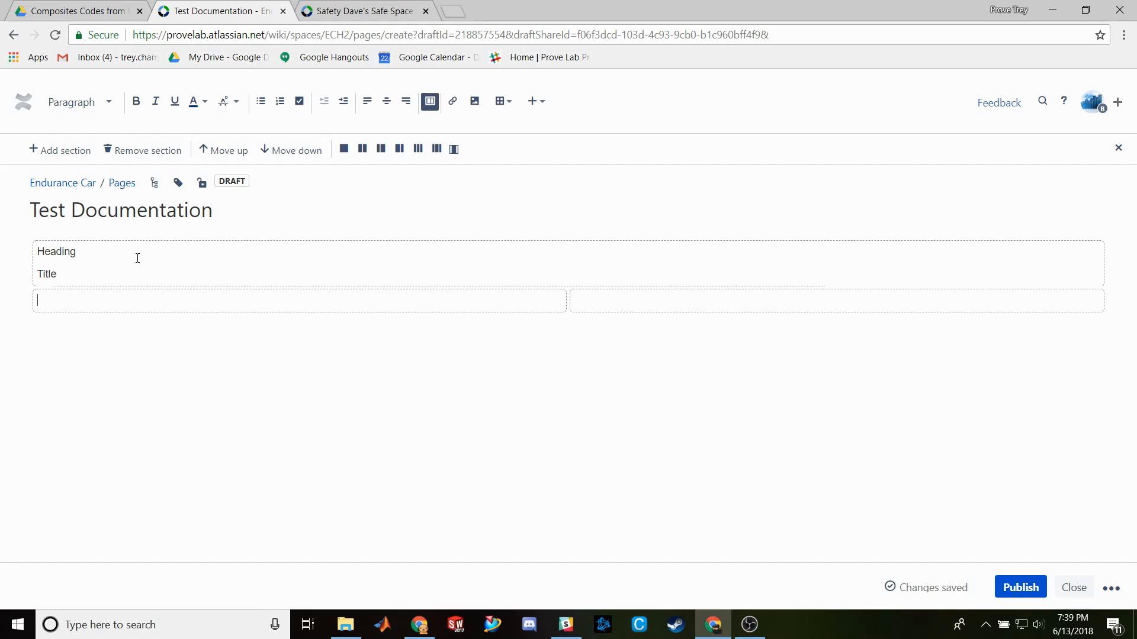
# - Type placeholder lines asdfasdf, asdfas, asdfa and sdf into the left column
pyautogui.click(95, 254)
pyautogui.click(499, 304)
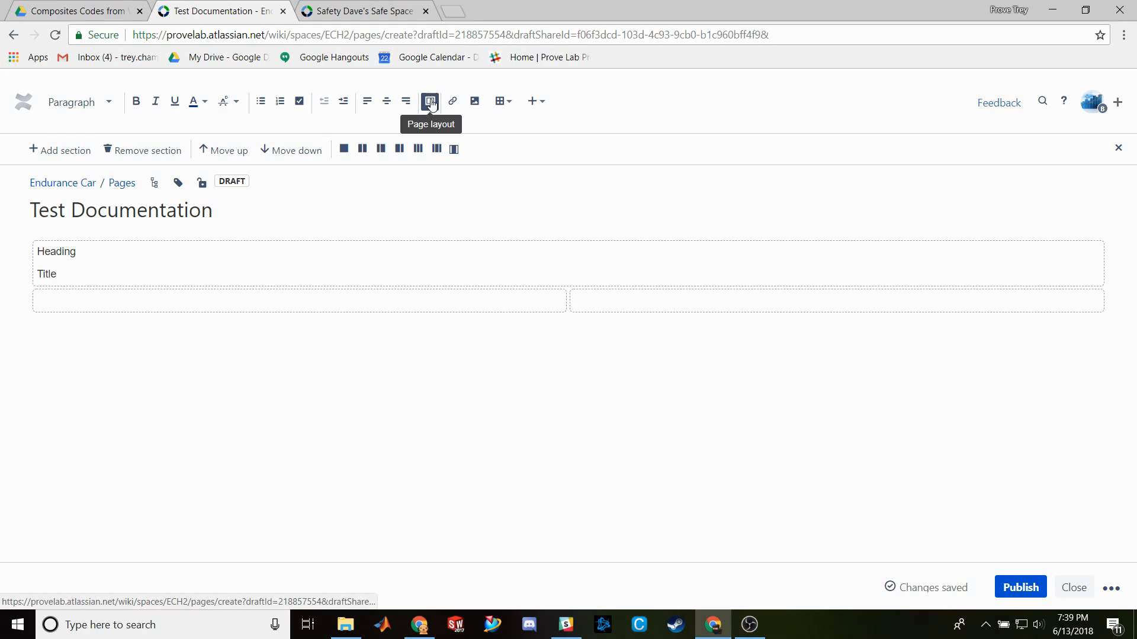
pyautogui.write('asdfasdf')
pyautogui.press('Return')
pyautogui.write('asdfas')
pyautogui.press('Return')
pyautogui.write('asdfa')
pyautogui.press('Return')
pyautogui.write('sdf')
# - Type asdfasdf in the right column and add a full-width section below
pyautogui.click(615, 313)
pyautogui.write('asdfasdf')
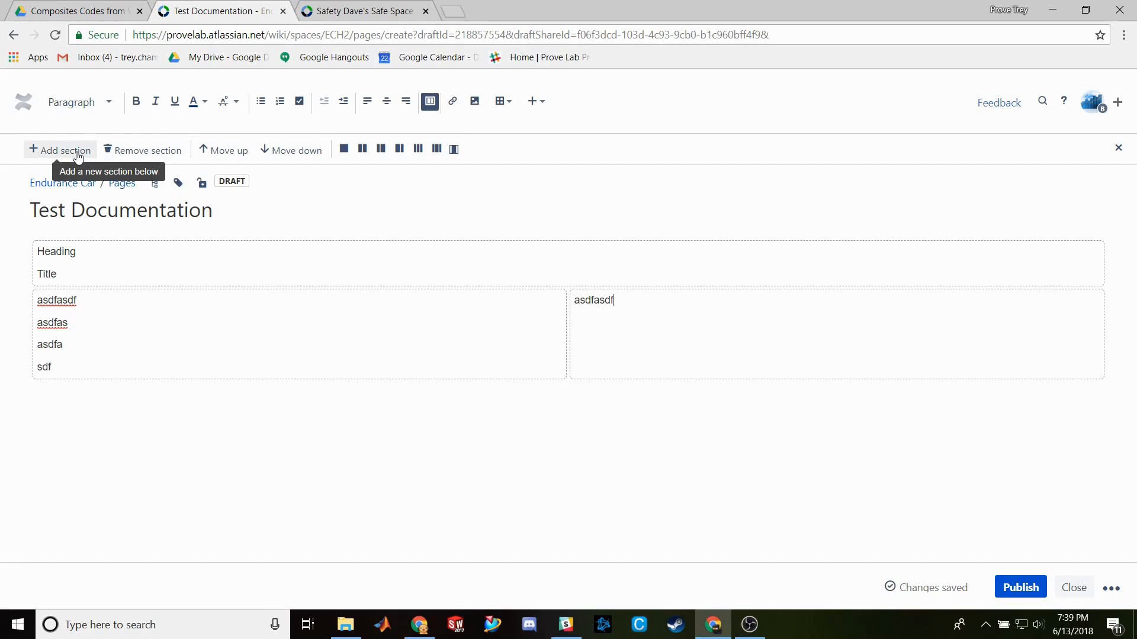
pyautogui.click(77, 151)
pyautogui.click(344, 149)
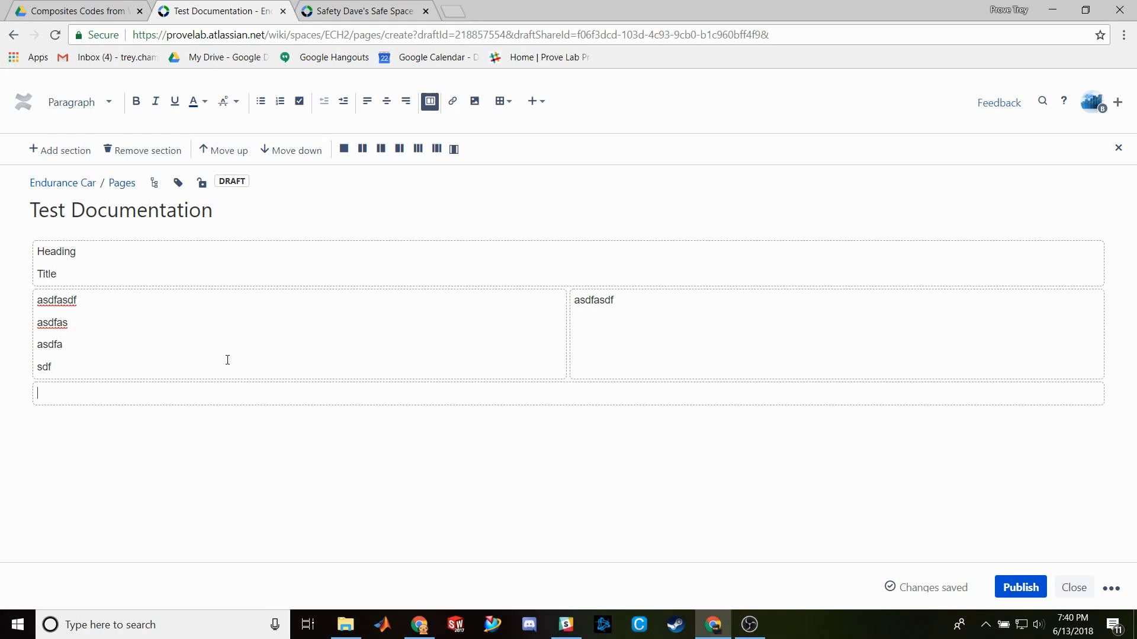
# - Insert a 4x3 table with header cells Column1, C2 and C3
pyautogui.click(501, 101)
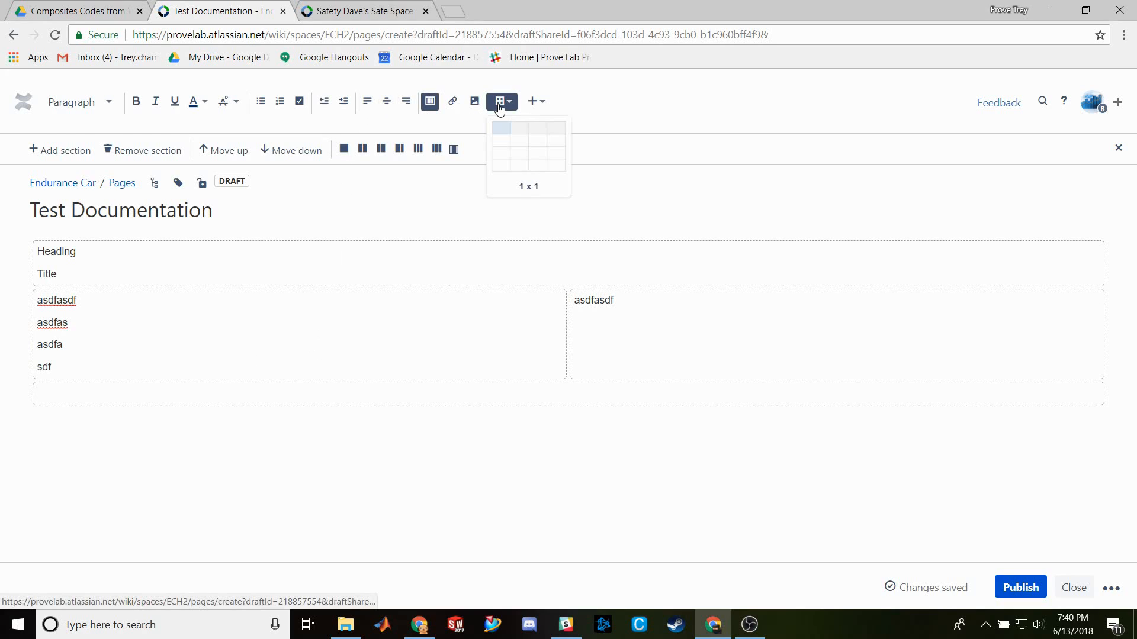
pyautogui.click(550, 156)
pyautogui.write('Column1')
pyautogui.press('Tab')
pyautogui.write('C2')
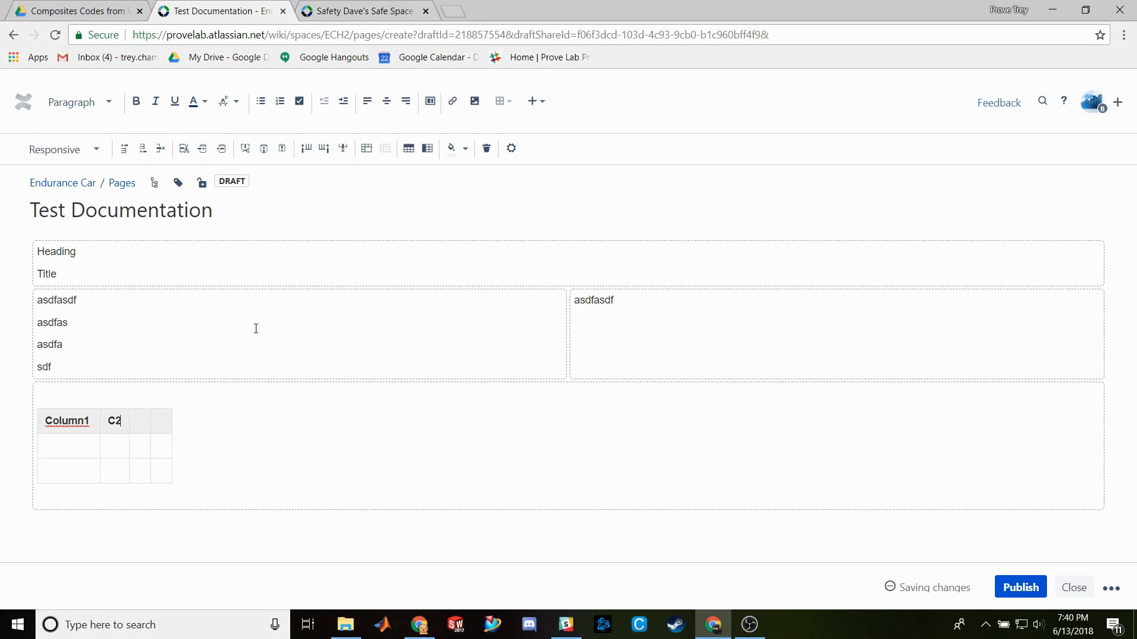
pyautogui.press('Tab')
pyautogui.write('C3')
# - Fill the first body rows under Column1 and C2 with asdfasdf
pyautogui.click(70, 446)
pyautogui.write('asdfasdf')
pyautogui.click(76, 470)
pyautogui.write('asdfasdf')
pyautogui.click(127, 449)
pyautogui.write('asd')
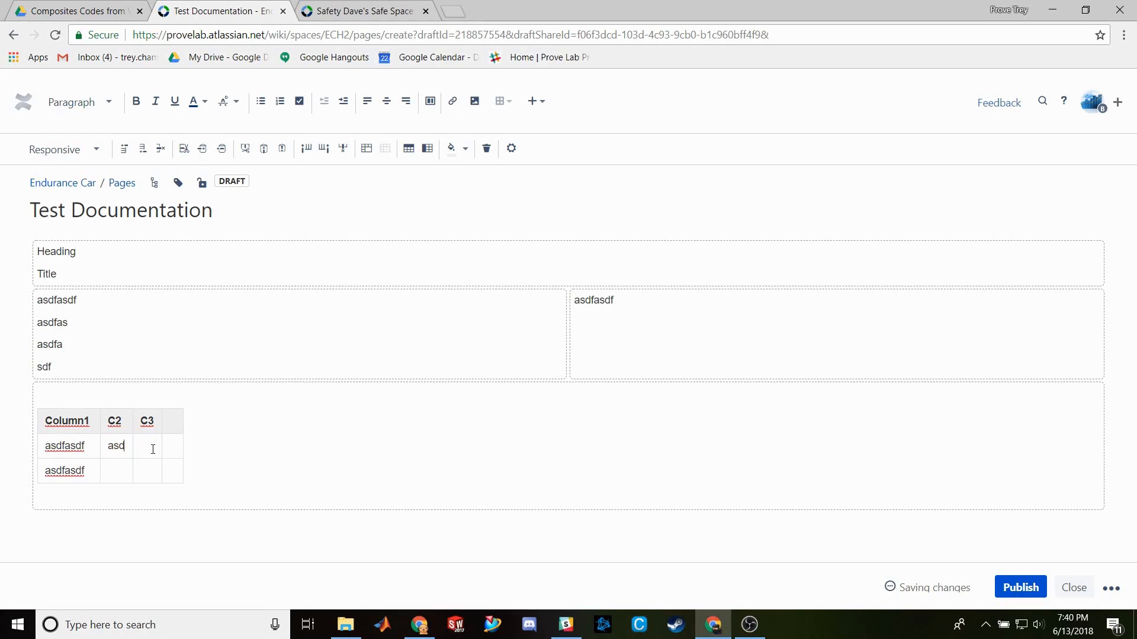
pyautogui.write('fasdf')
pyautogui.click(127, 472)
pyautogui.write('asdfasdf')
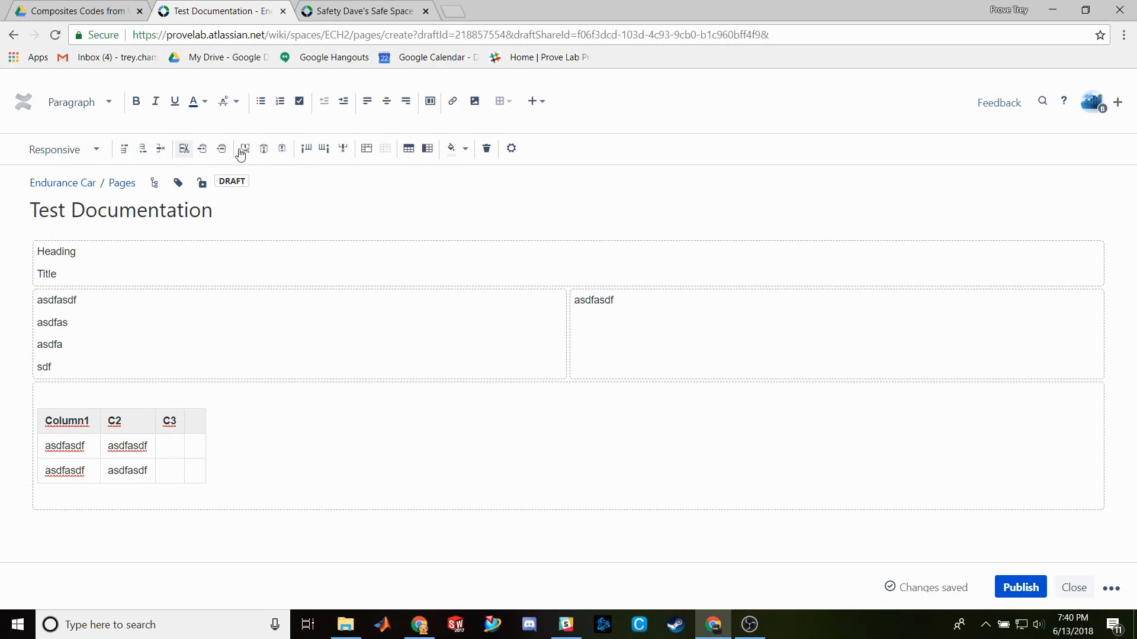
# - Add blank rows below and above, and a blank column between Column1 and C2
pyautogui.click(143, 150)
pyautogui.click(125, 153)
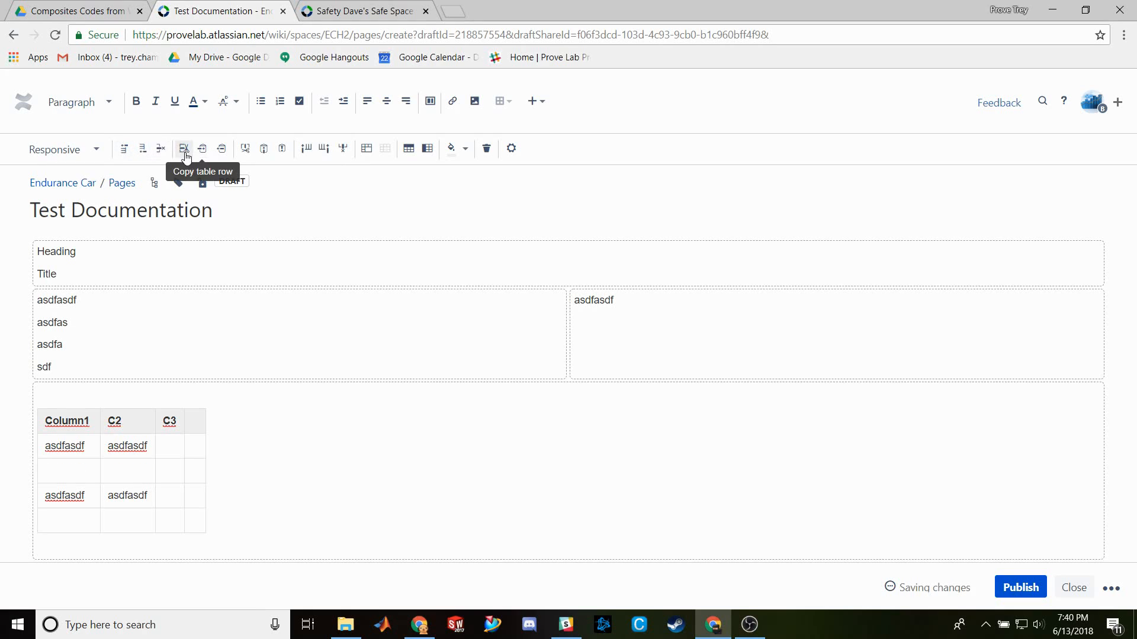
pyautogui.click(307, 150)
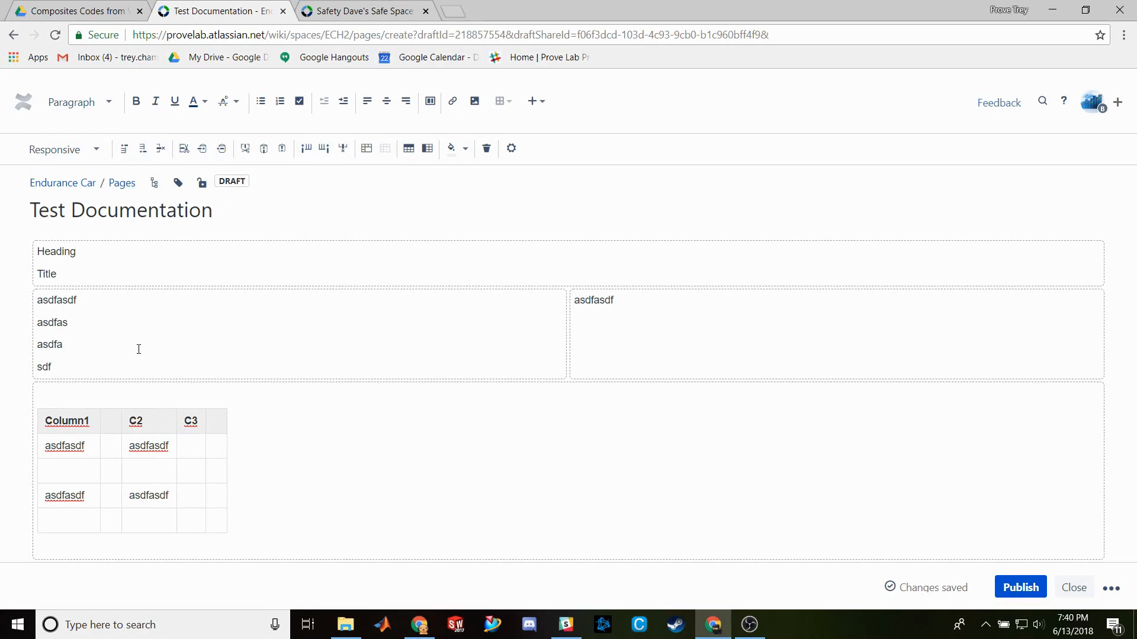
# - Cut and re-paste the lower asdfasdf row, then make the second asdfasdf row a heading row
pyautogui.click(63, 492)
pyautogui.moveTo(61, 495); pyautogui.dragTo(170, 498)
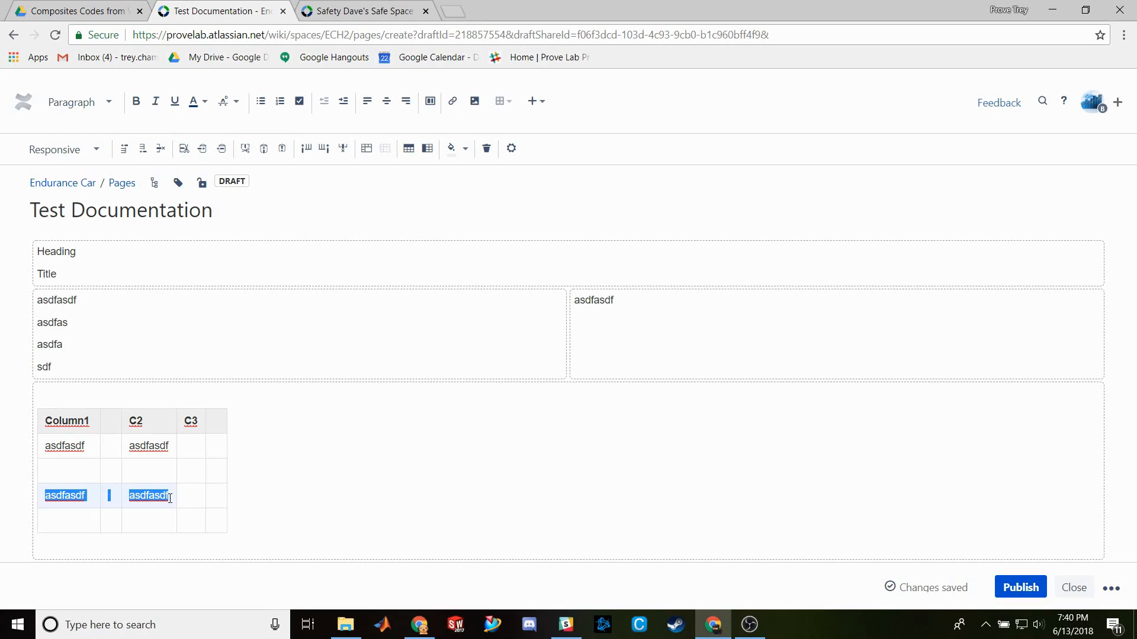
pyautogui.click(87, 491)
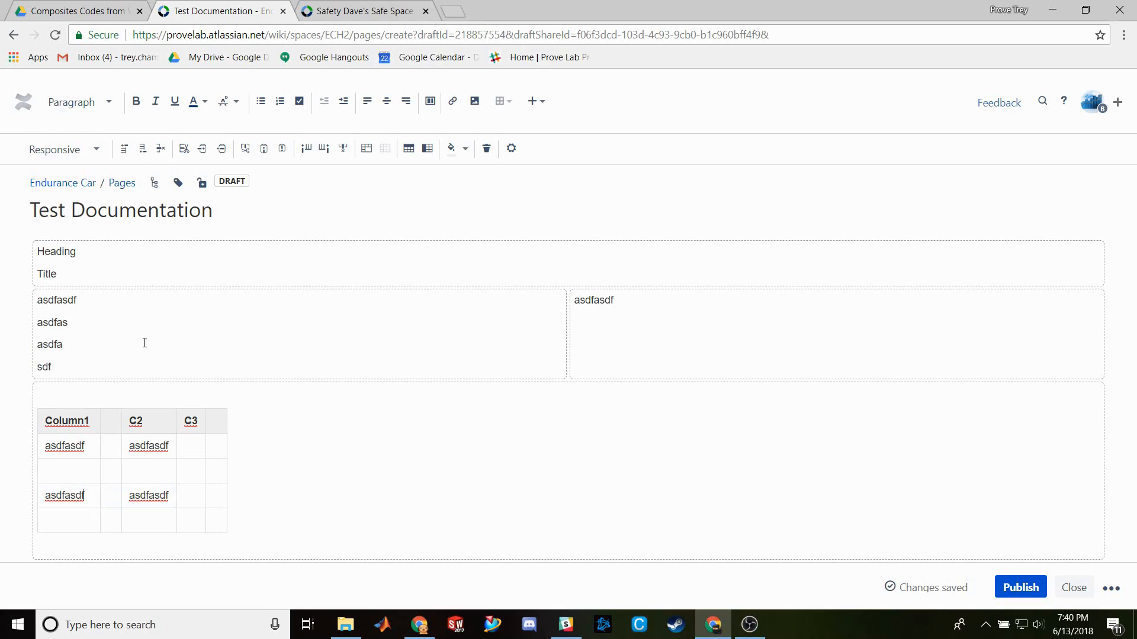
pyautogui.click(185, 150)
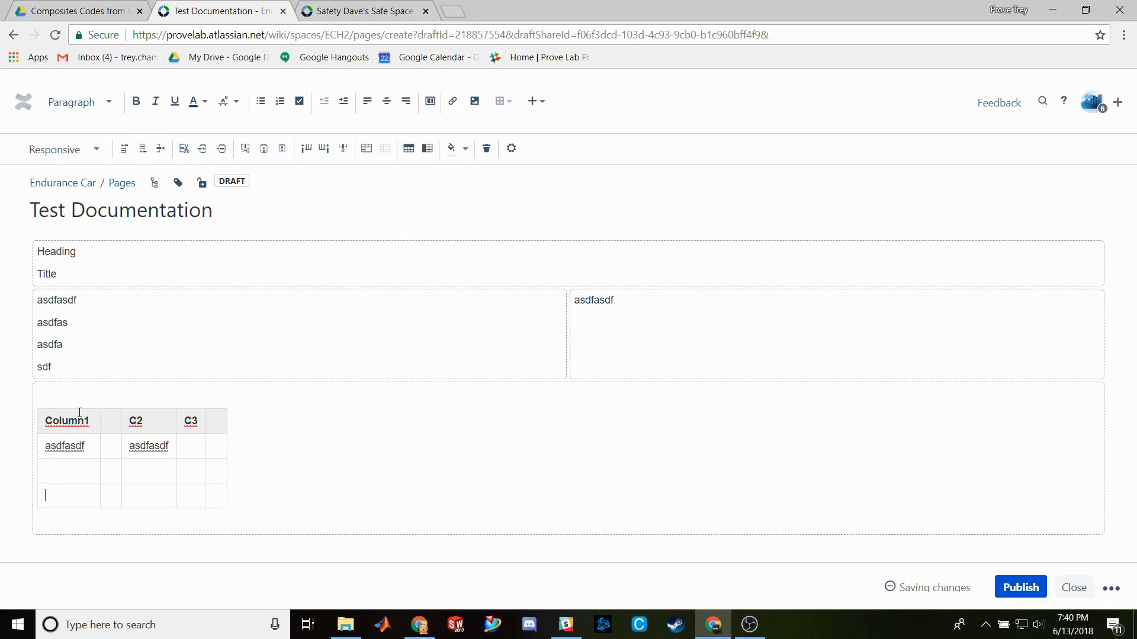
pyautogui.click(220, 149)
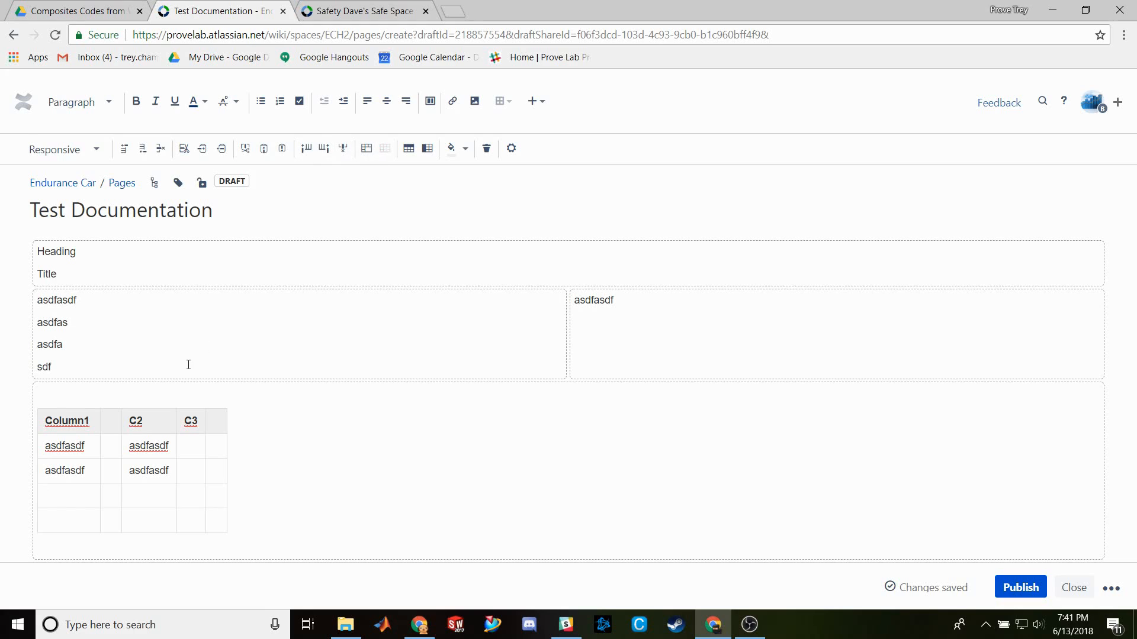
pyautogui.click(81, 470)
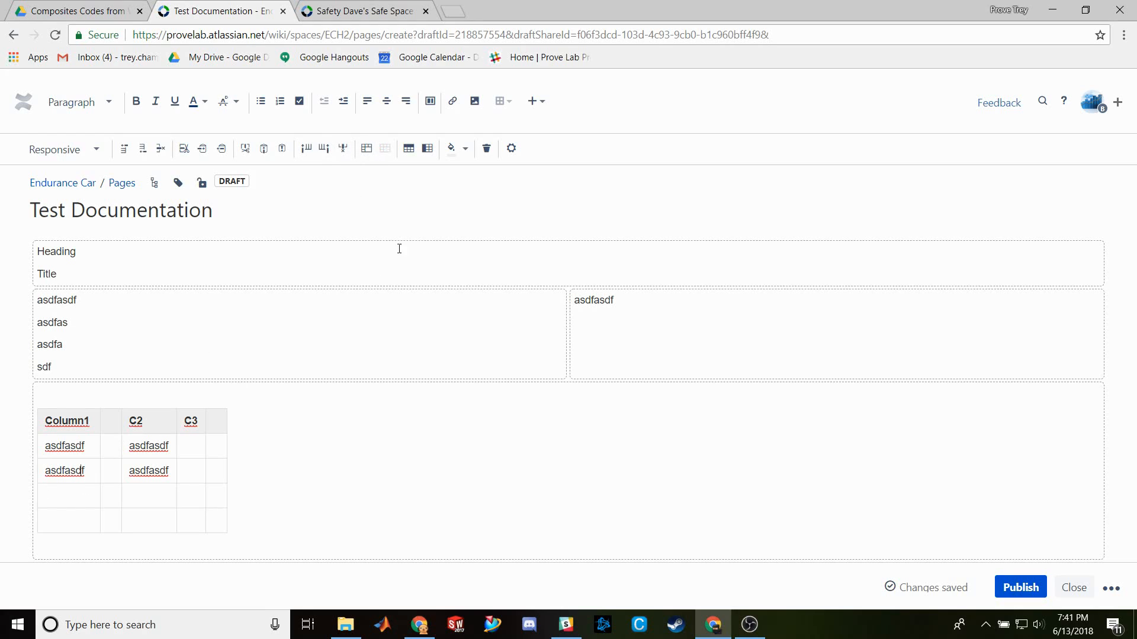
pyautogui.click(408, 155)
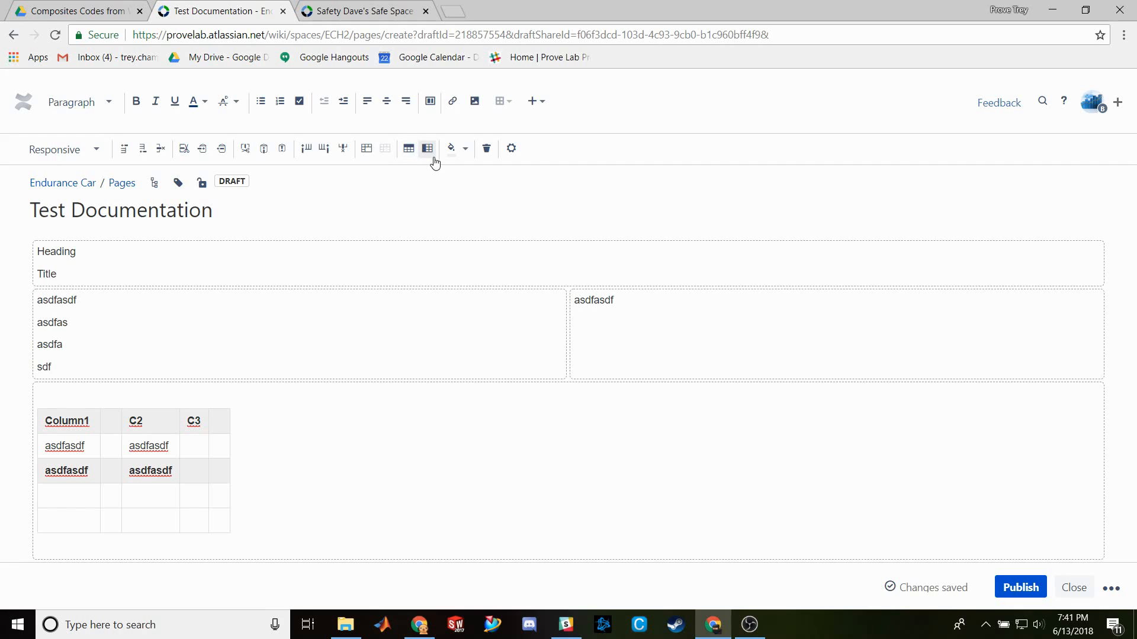
# - Scroll through the Safe Space overview page, then return to the Test Documentation draft
pyautogui.click(378, 11)
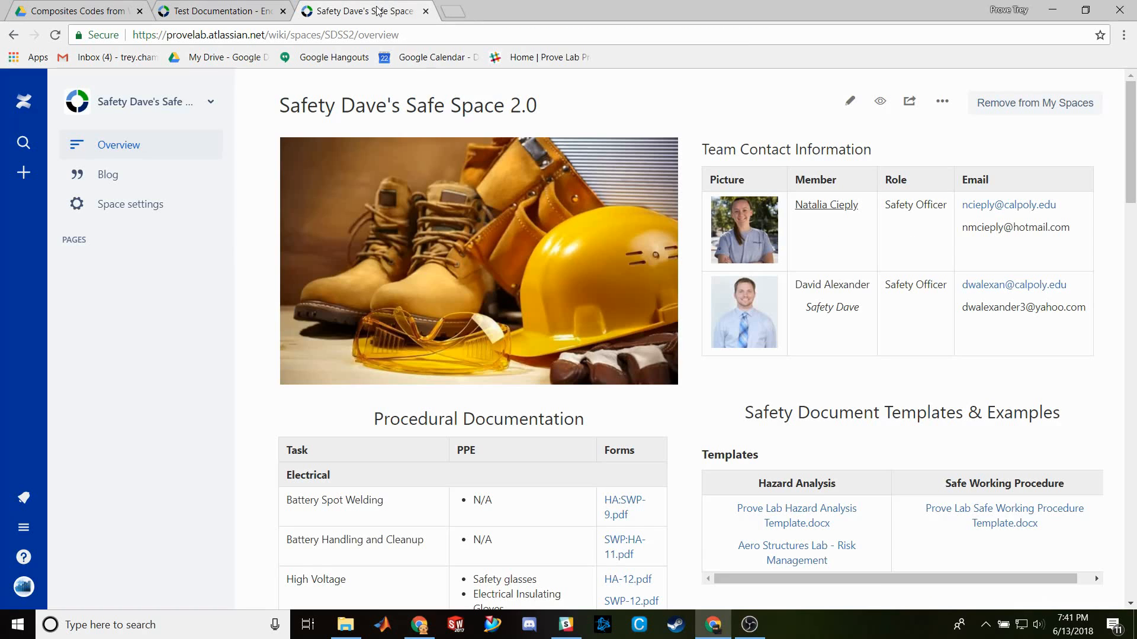
pyautogui.moveTo(1133, 107); pyautogui.dragTo(1134, 159)
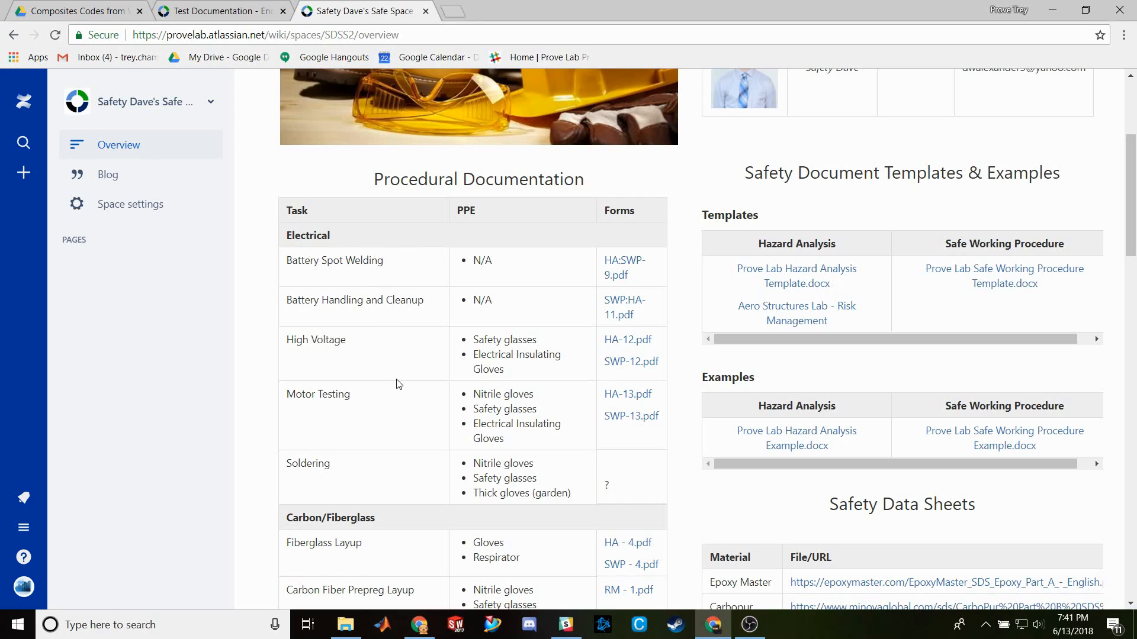
pyautogui.moveTo(1133, 207); pyautogui.dragTo(1136, 273)
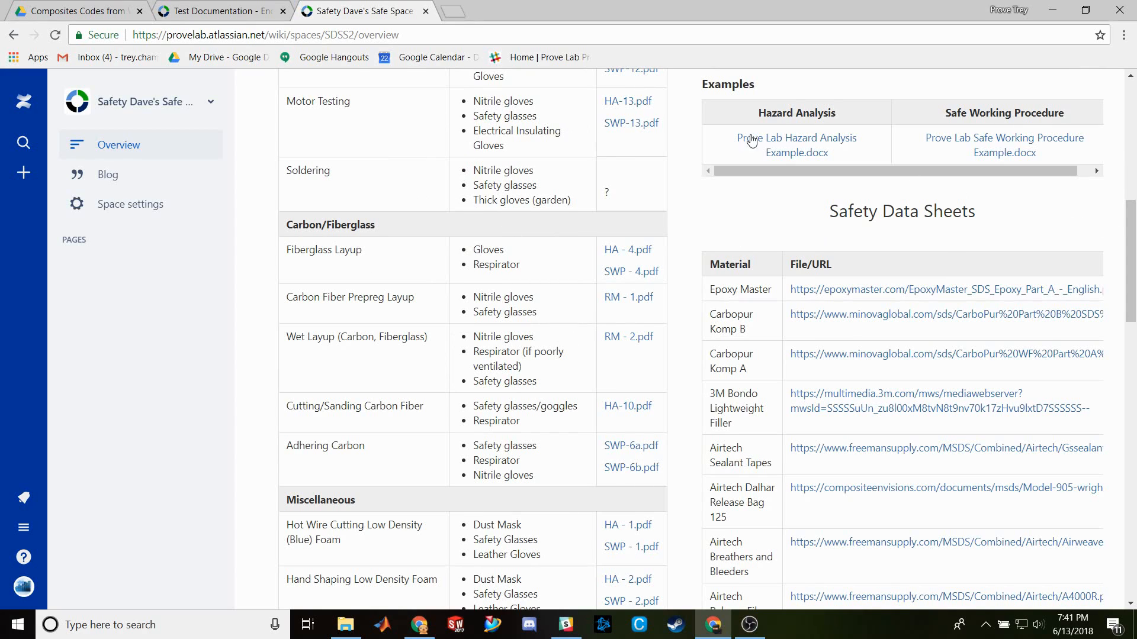
pyautogui.click(243, 13)
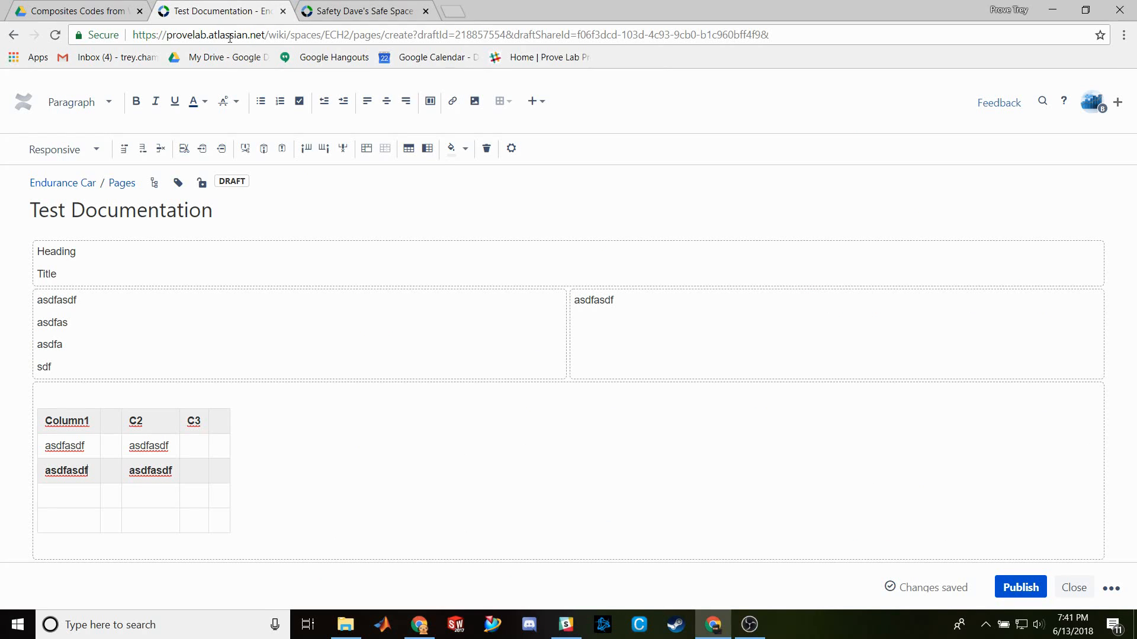
# - Apply the Heading 1 style to the word 'Heading' at the top of the draft
pyautogui.click(160, 296)
pyautogui.doubleClick(44, 299)
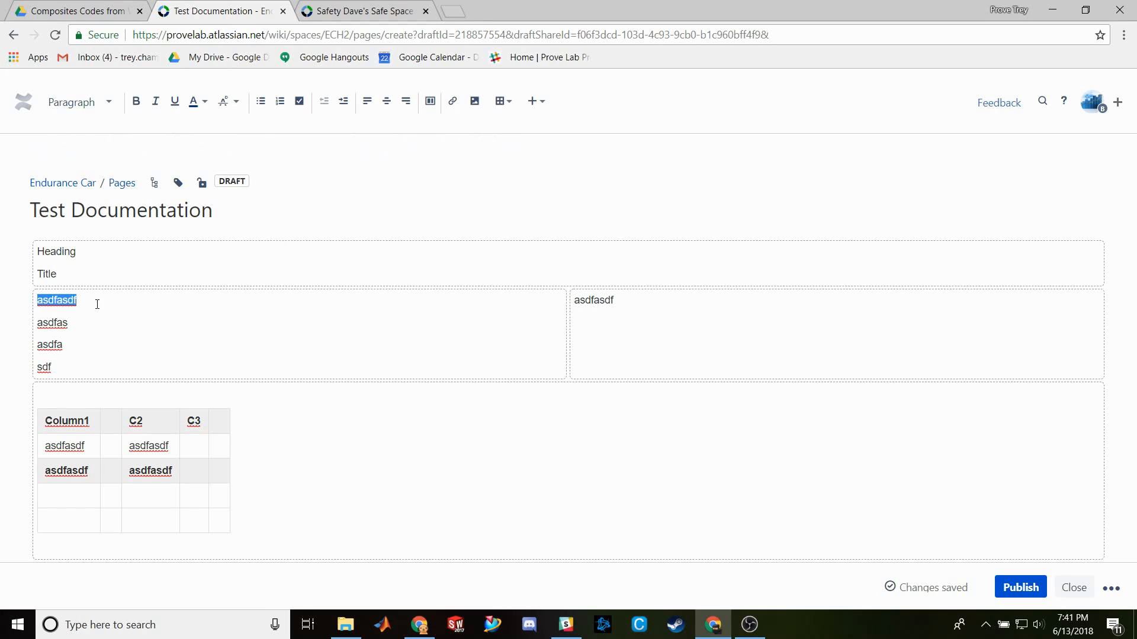
pyautogui.moveTo(80, 252); pyautogui.dragTo(41, 247)
pyautogui.click(105, 103)
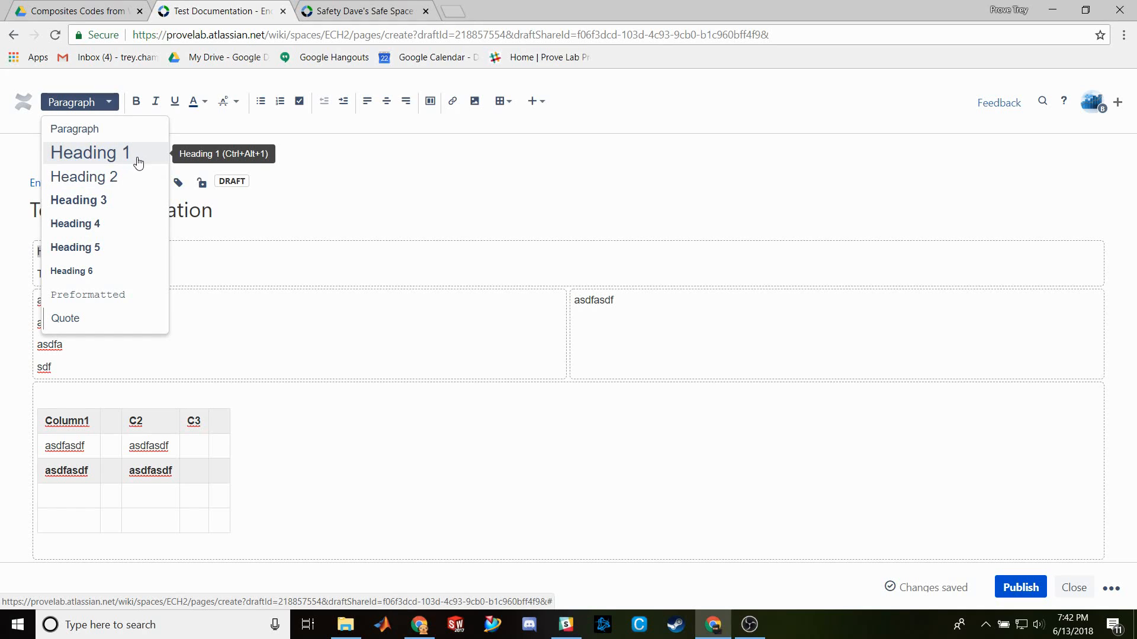
pyautogui.click(138, 163)
pyautogui.click(132, 257)
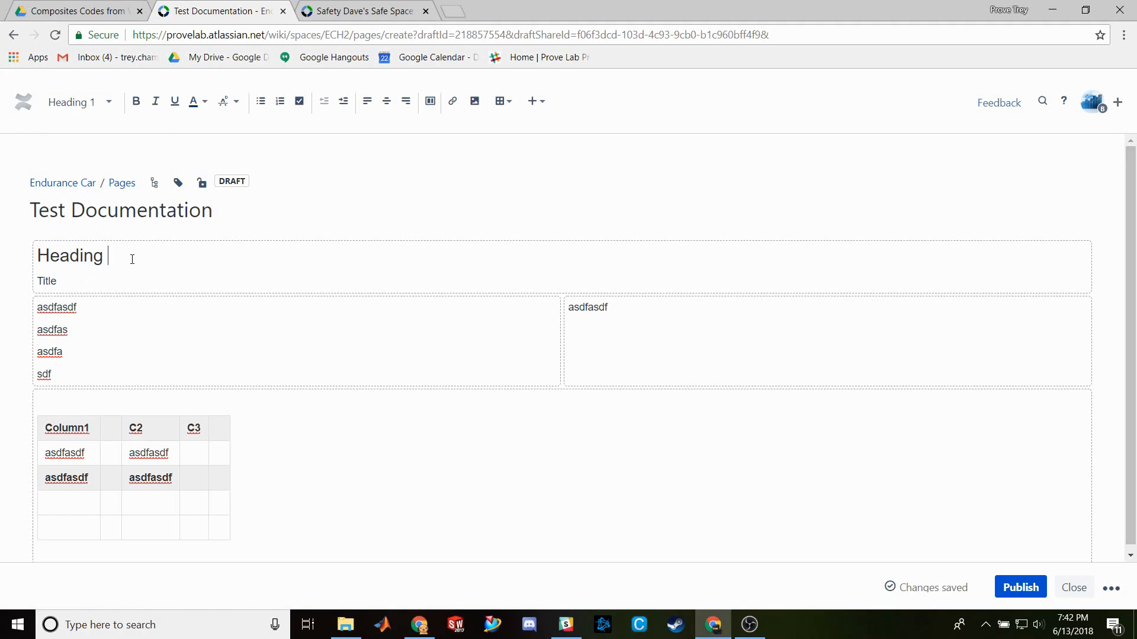
pyautogui.click(103, 104)
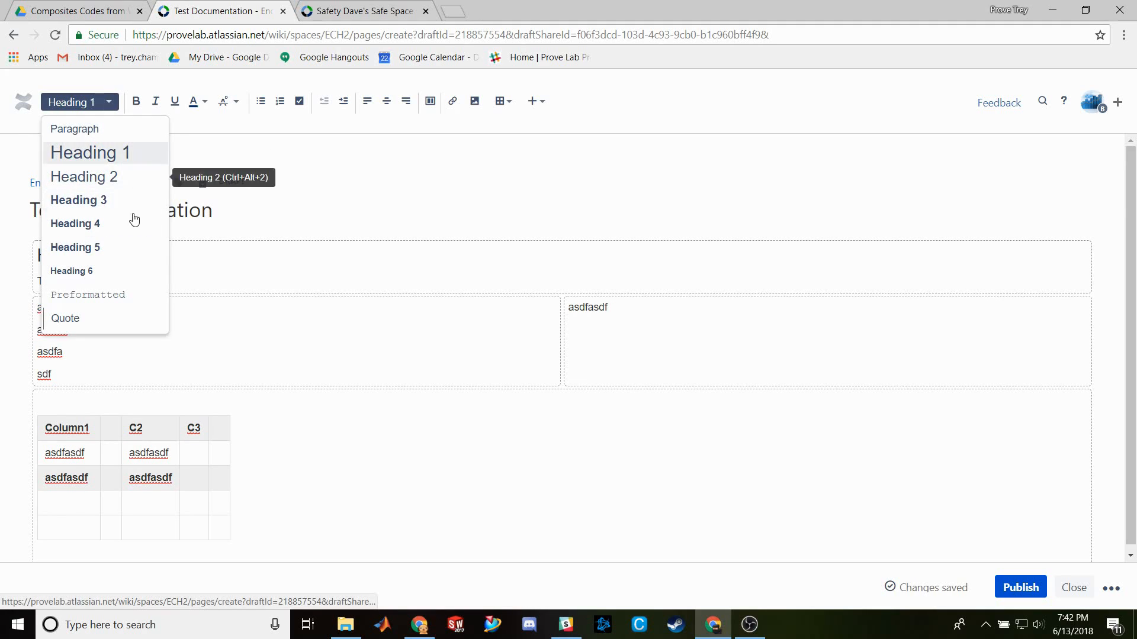
pyautogui.click(219, 269)
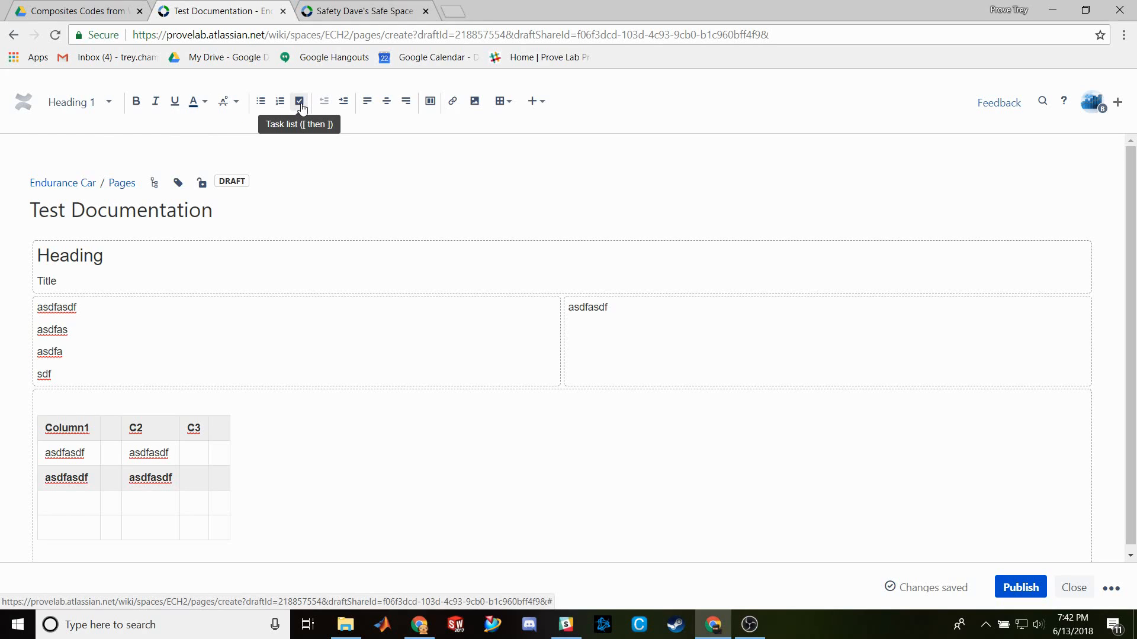
# - Add a ticked task item 'asdfasdfd' under the first asdfasdf line in the left column
pyautogui.click(93, 304)
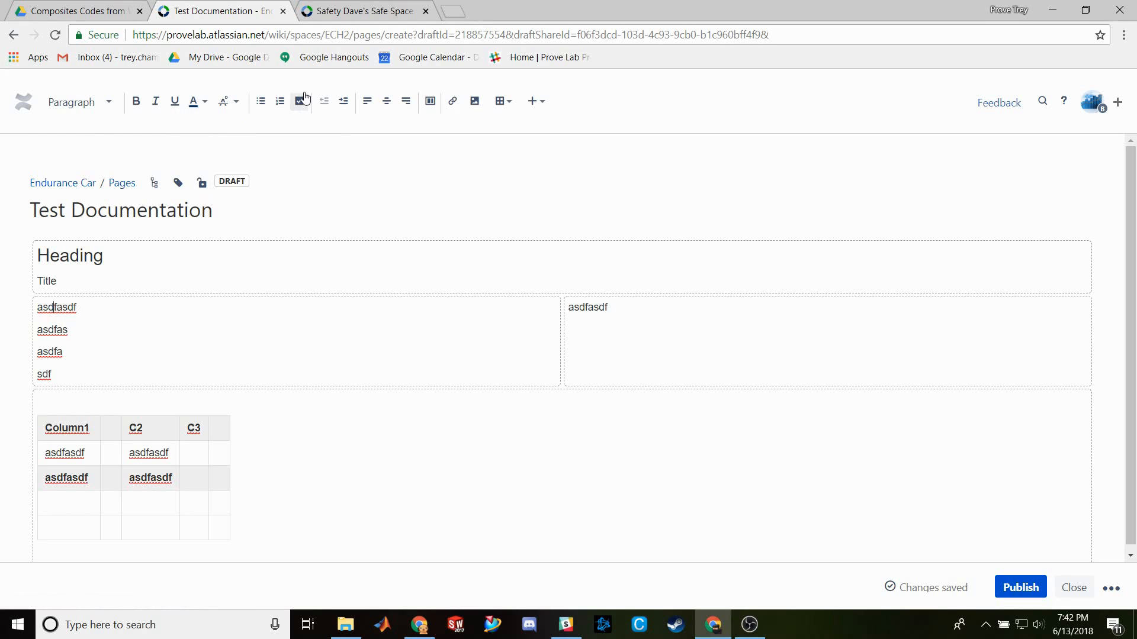
pyautogui.press('Return')
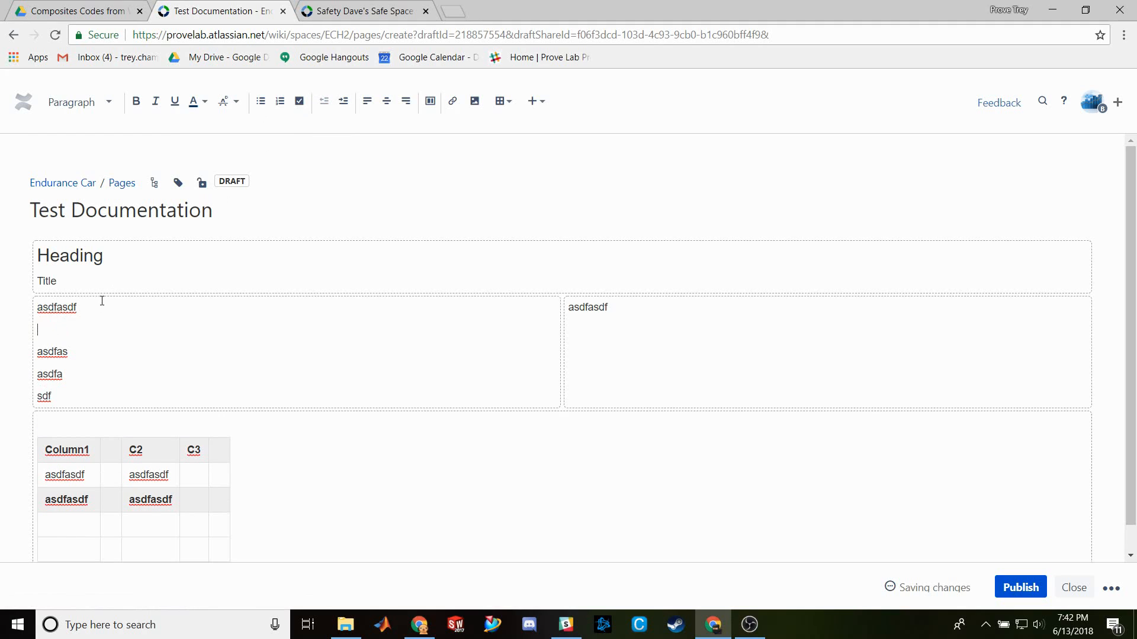
pyautogui.click(299, 101)
pyautogui.write('asdfasdfd')
pyautogui.click(56, 332)
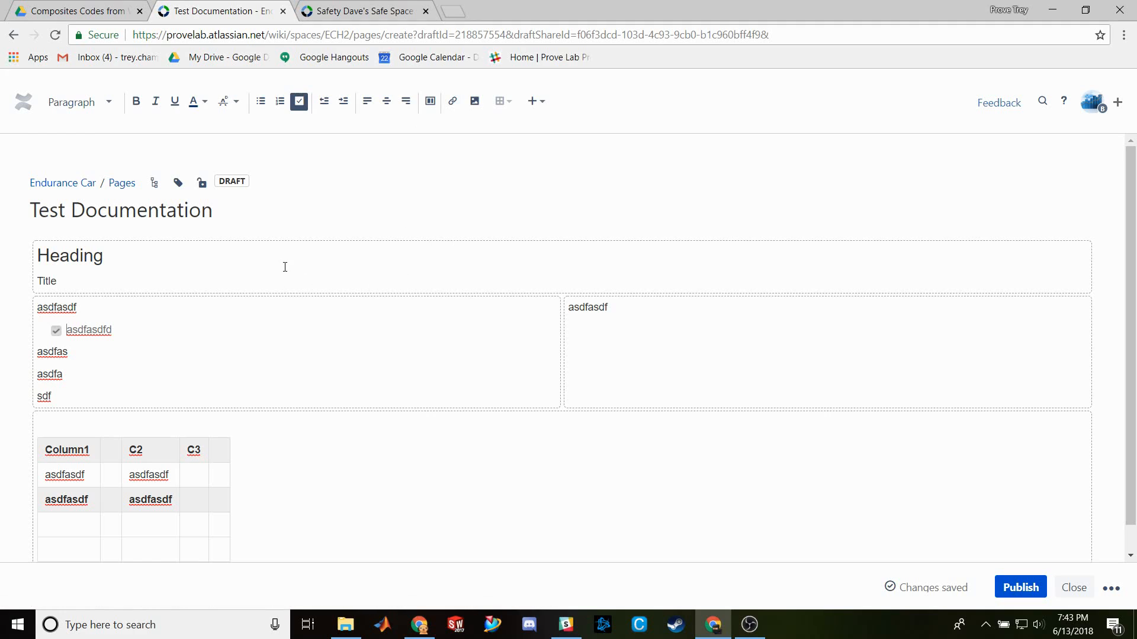
# - Publish Test Documentation and view it in the Endurance Car page hierarchy
pyautogui.click(1016, 589)
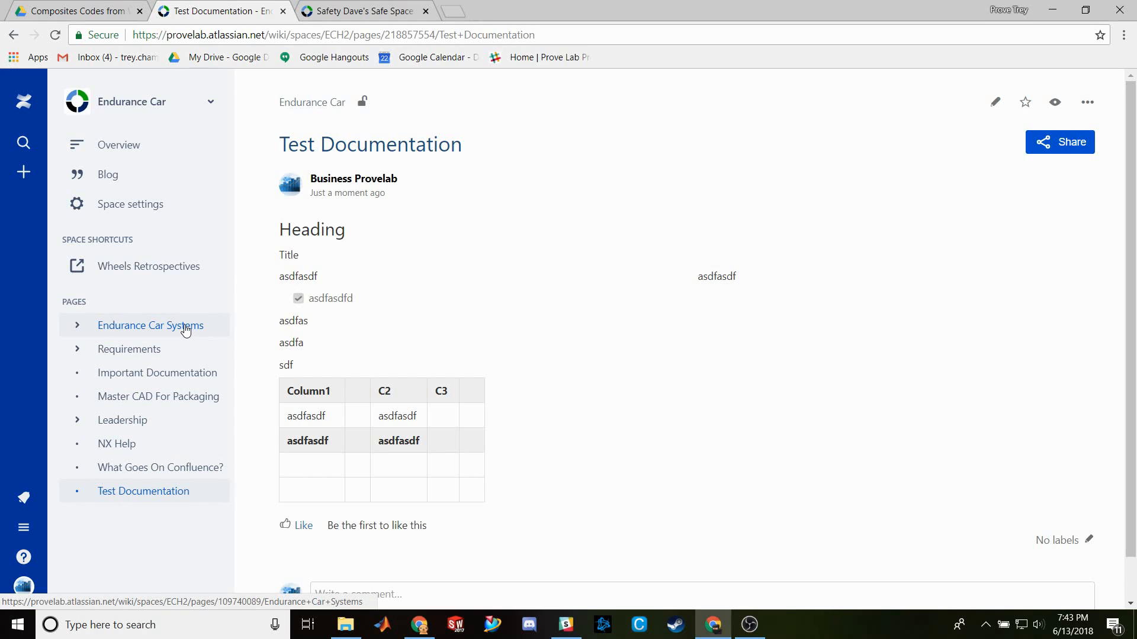
pyautogui.click(78, 327)
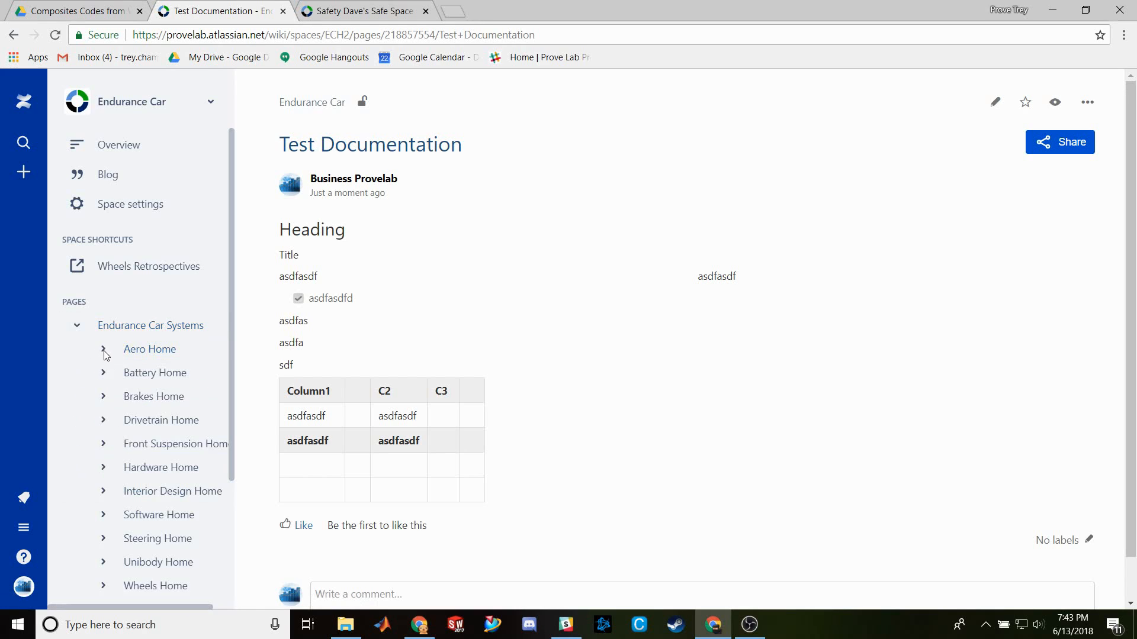
pyautogui.click(103, 349)
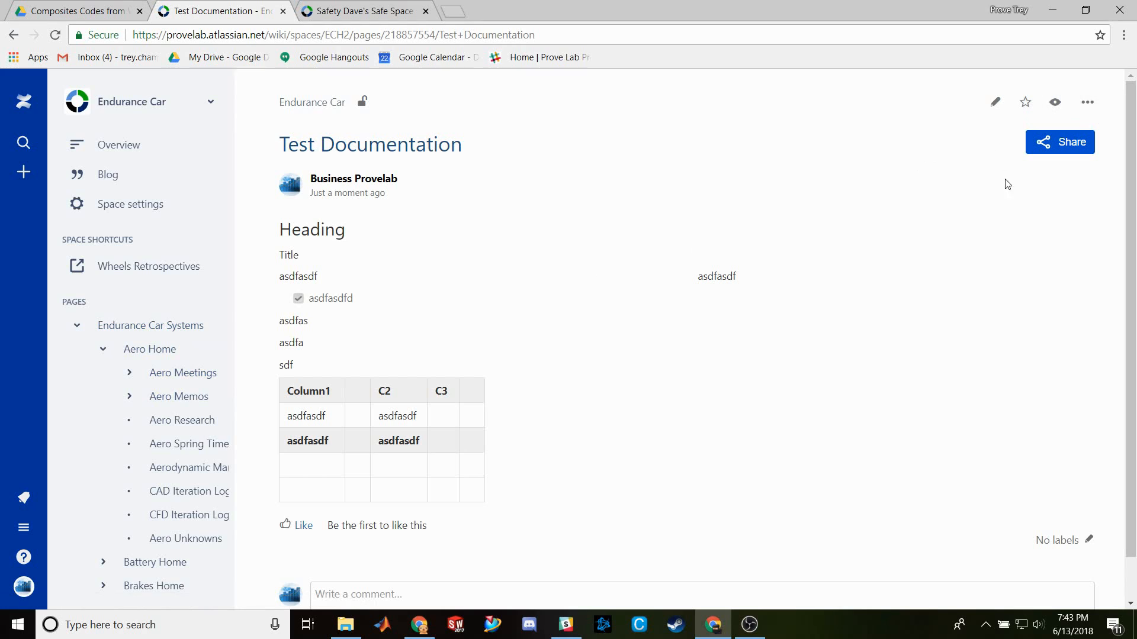
pyautogui.click(1086, 107)
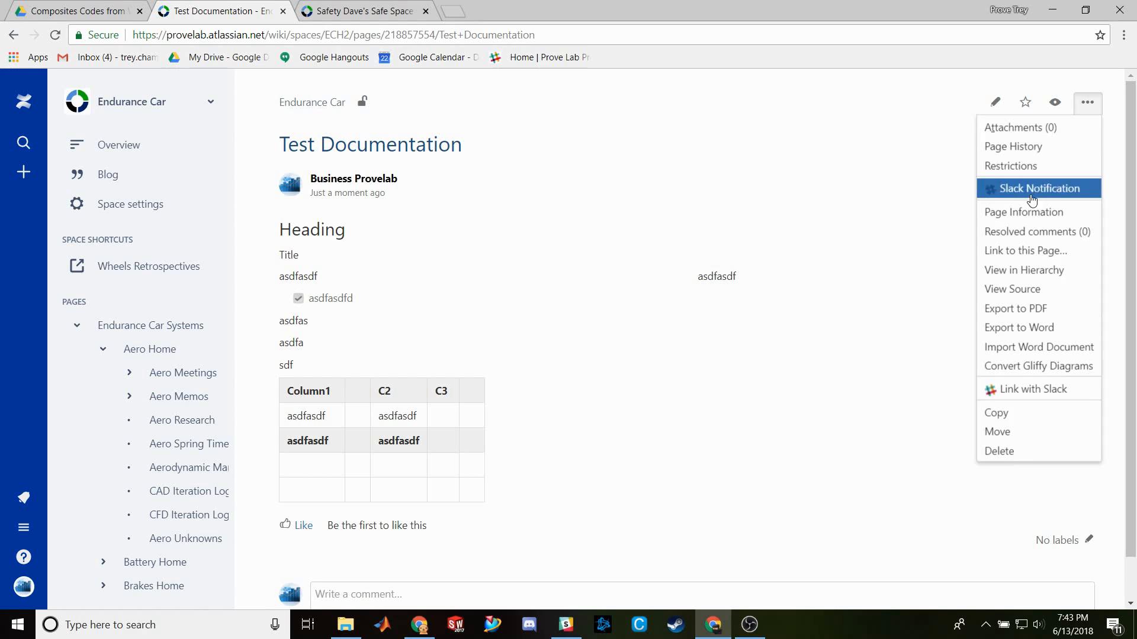
pyautogui.click(1054, 272)
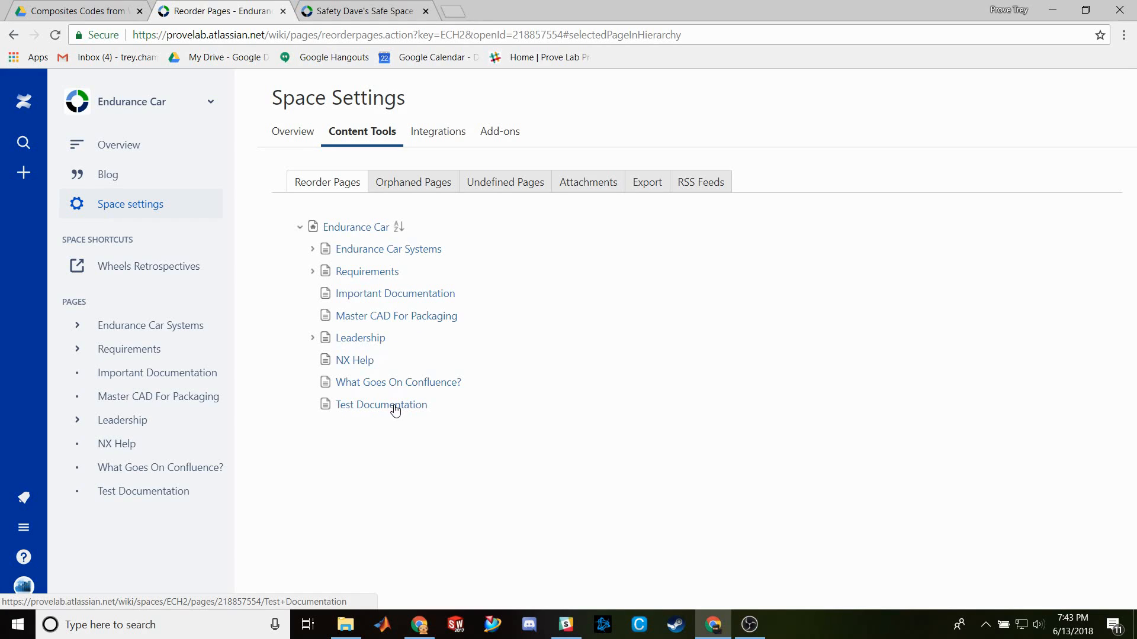
# - In Reorder Pages, drag Test Documentation above Endurance Car Systems to become the first page under Endurance Car
pyautogui.click(313, 249)
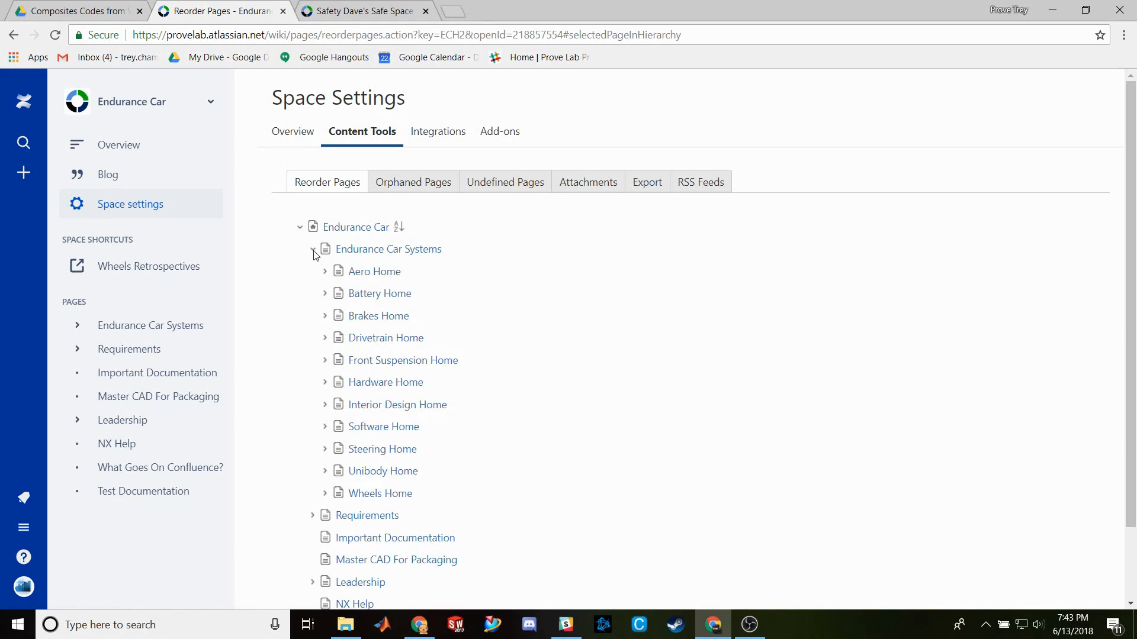
pyautogui.click(325, 272)
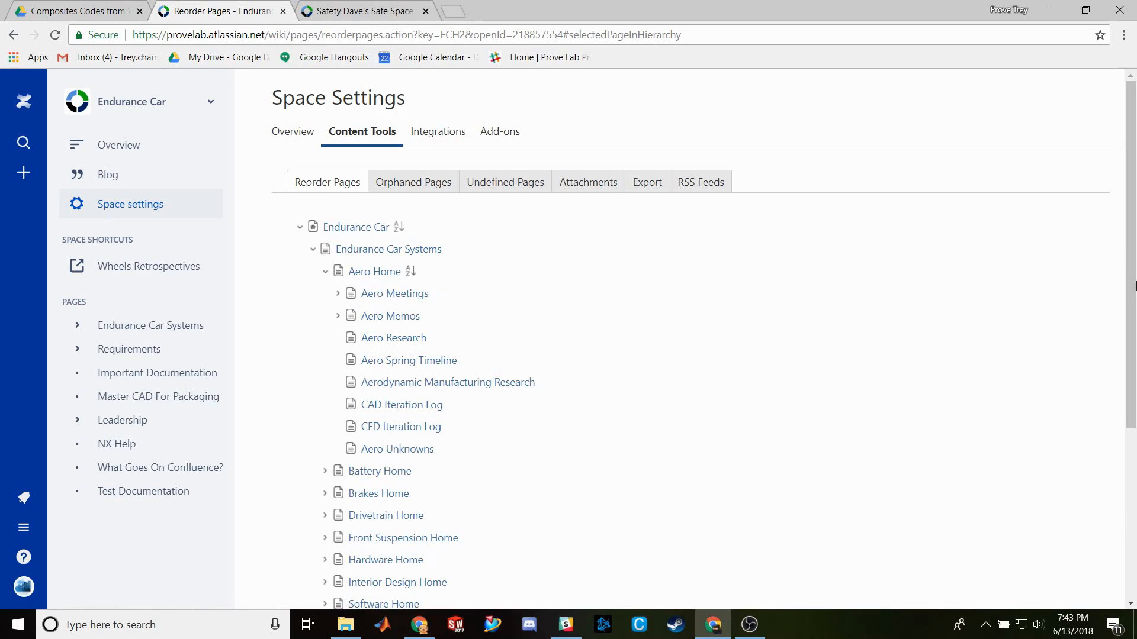
pyautogui.moveTo(1130, 295); pyautogui.dragTo(1131, 421)
pyautogui.moveTo(1130, 378); pyautogui.dragTo(1131, 441)
pyautogui.moveTo(398, 563); pyautogui.dragTo(406, 287)
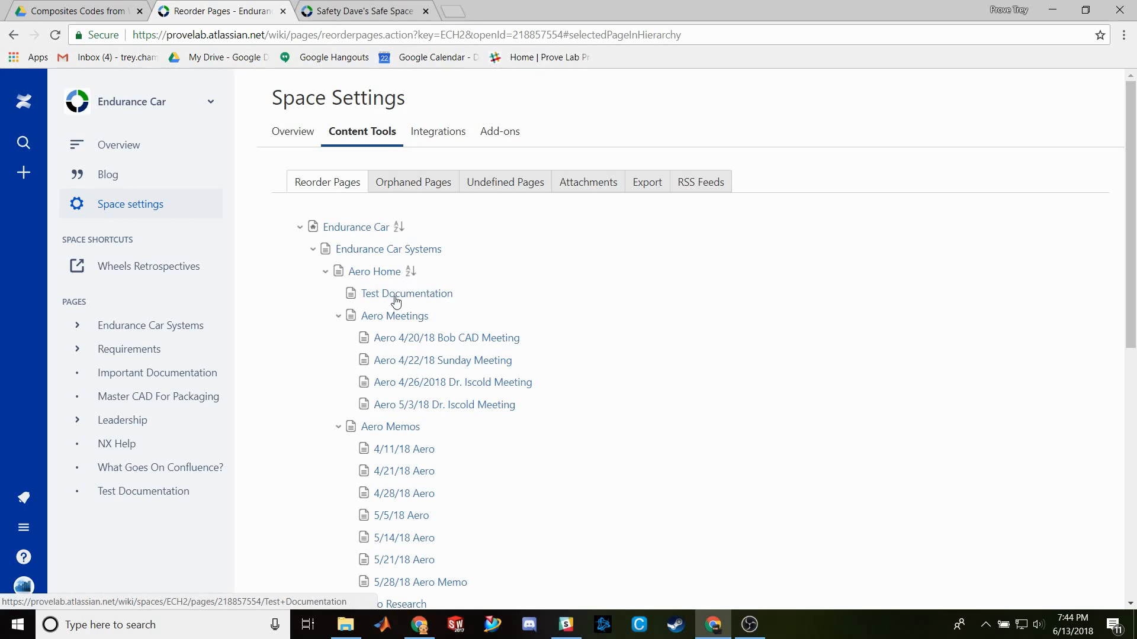
pyautogui.scroll(-1, 1134, 193)
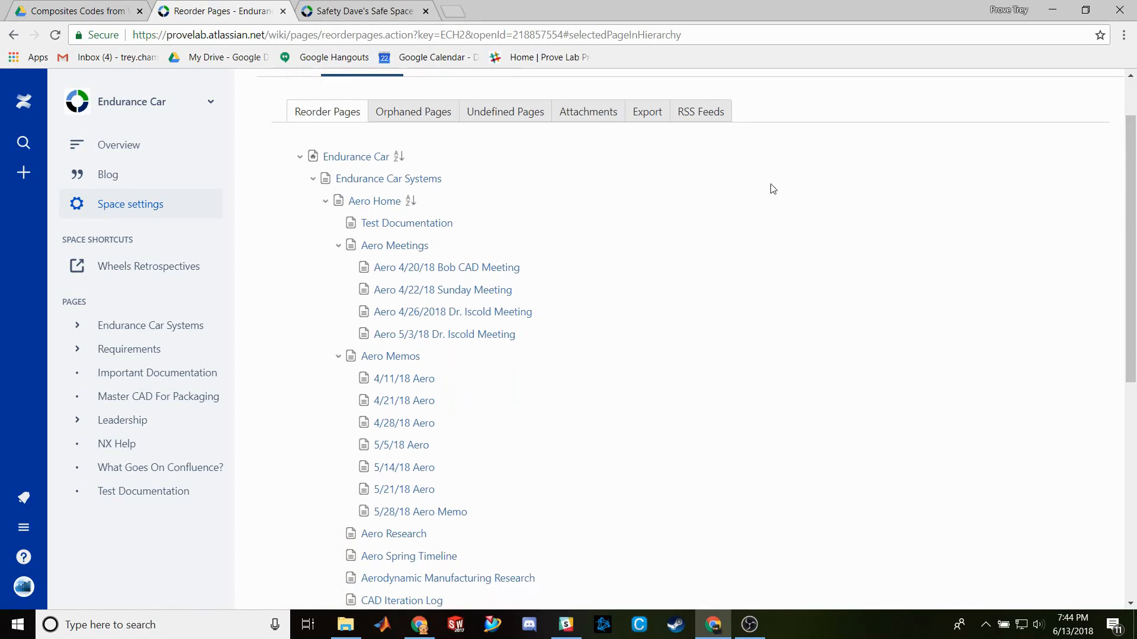
pyautogui.moveTo(432, 223); pyautogui.dragTo(455, 172)
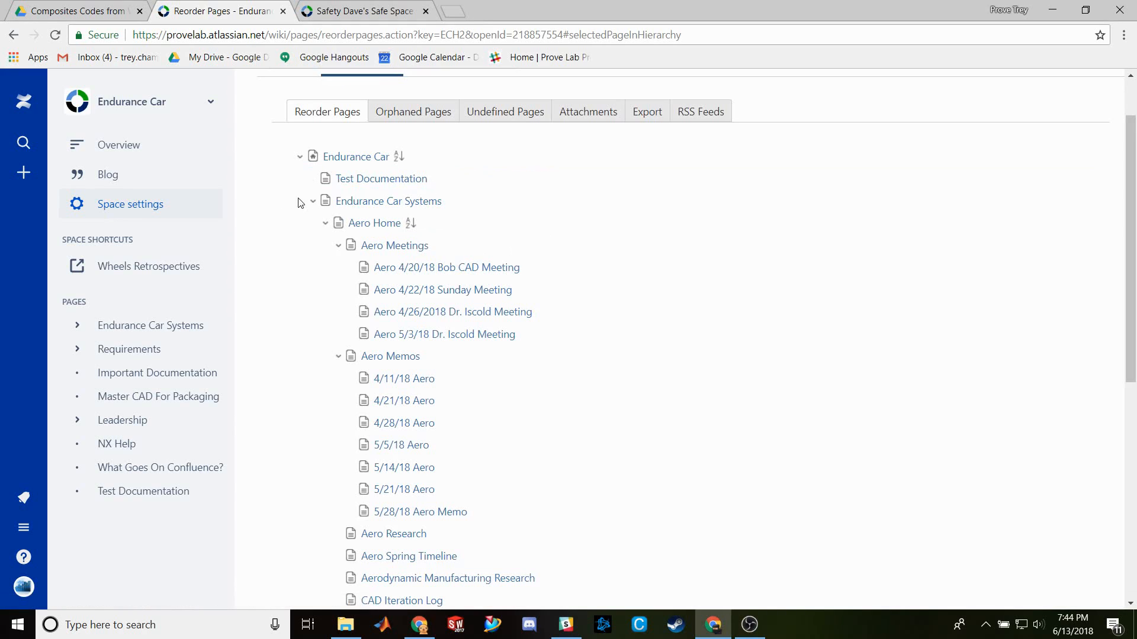
pyautogui.click(315, 201)
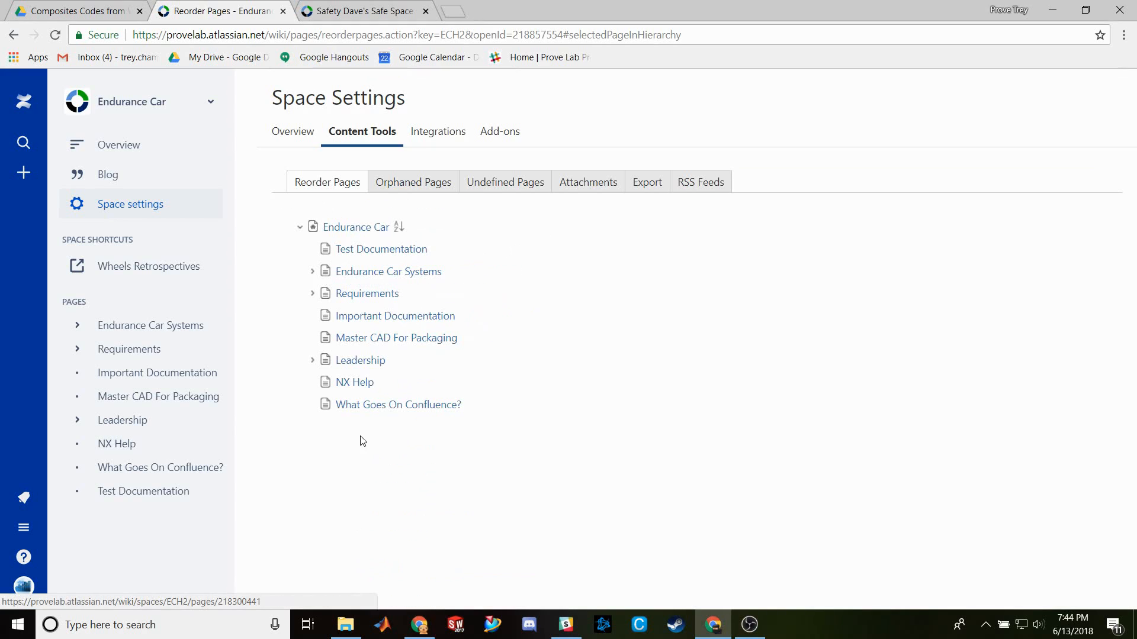